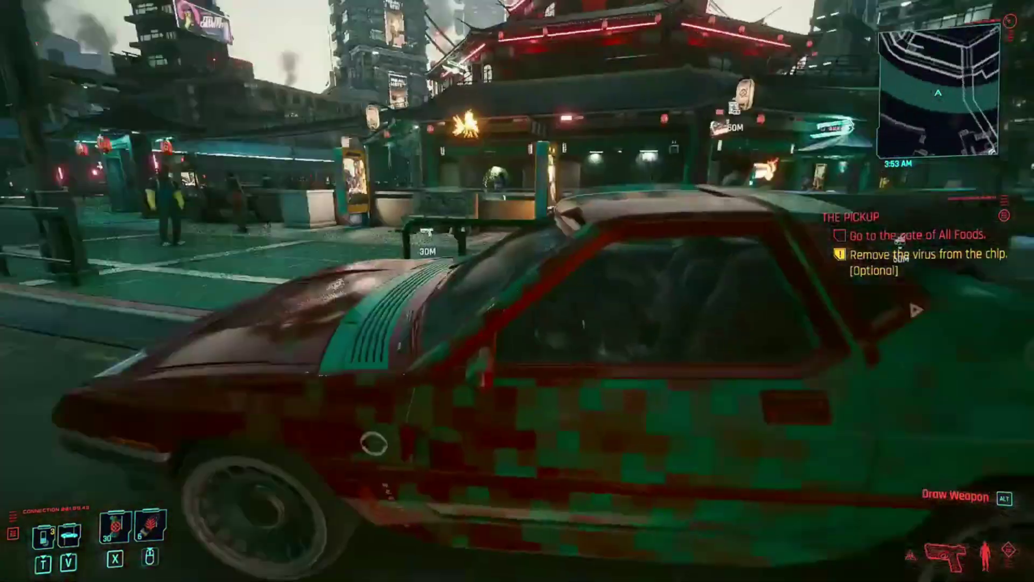
Get into the red car, switch to third-person view, and drive it down the street
key("w")
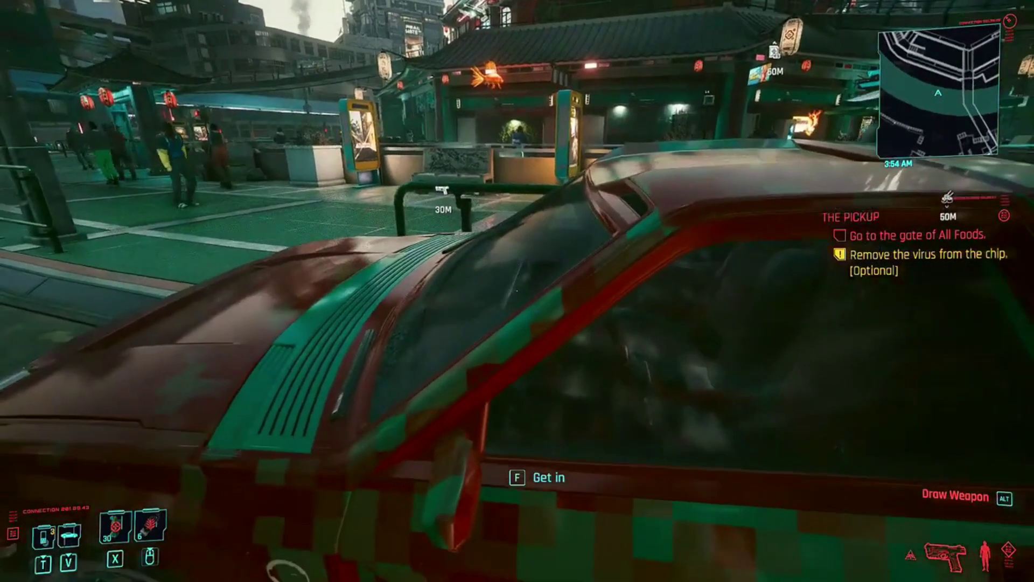
key("f")
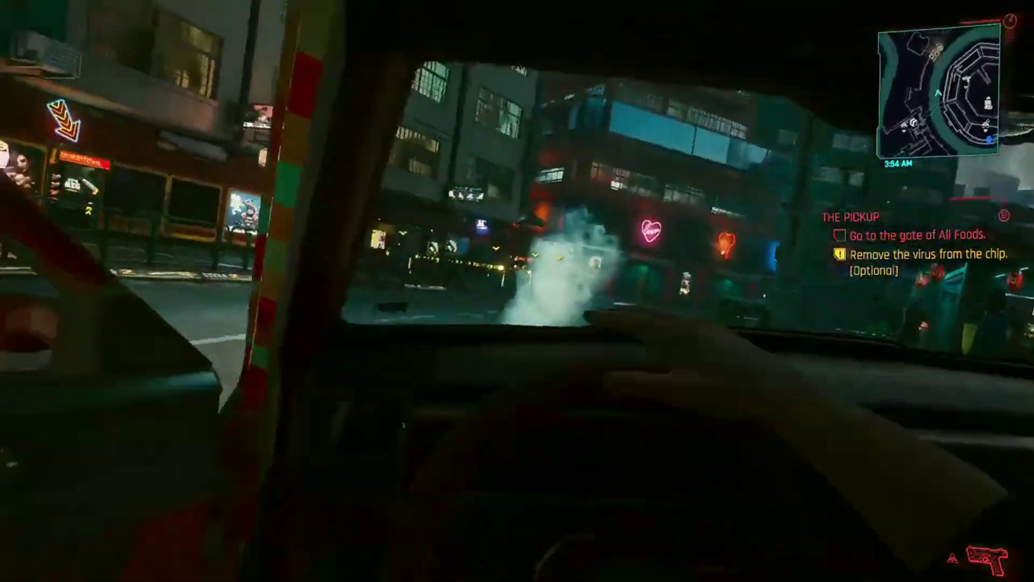
key("q")
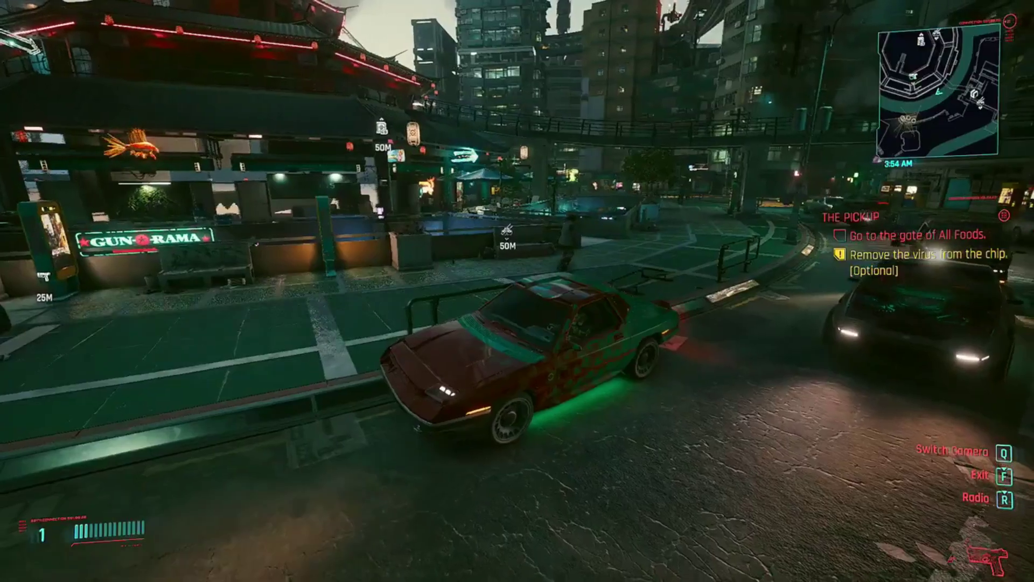
key("w")
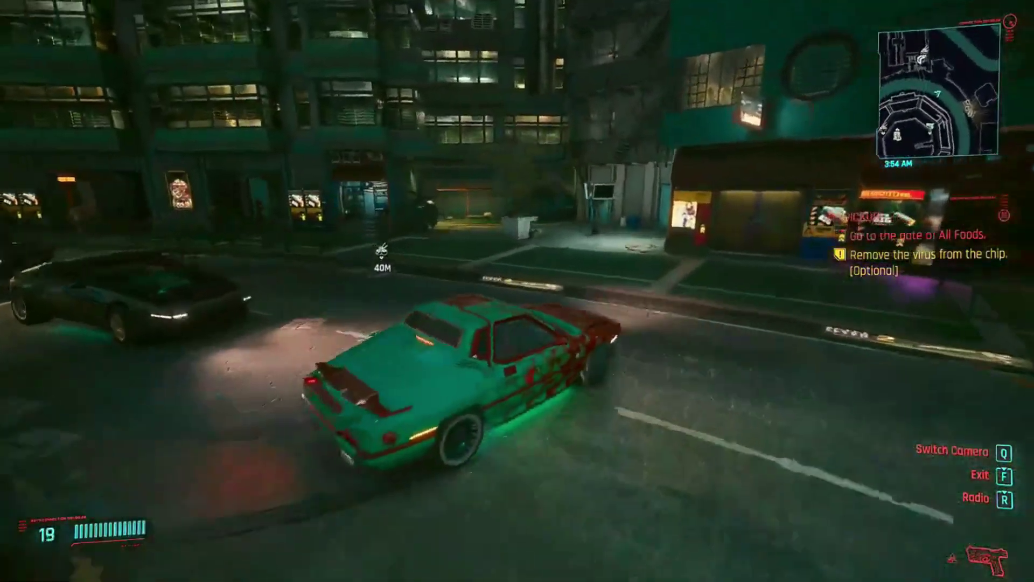
key("d")
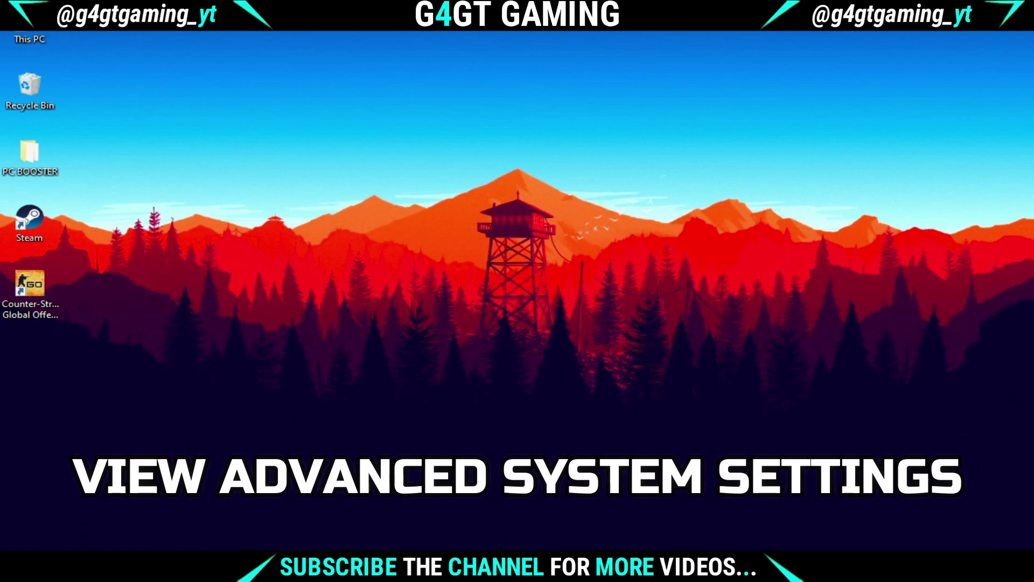
Search 'viewa' to open Advanced System Settings, then open the visual effects Performance Options
key("super")
type("view")
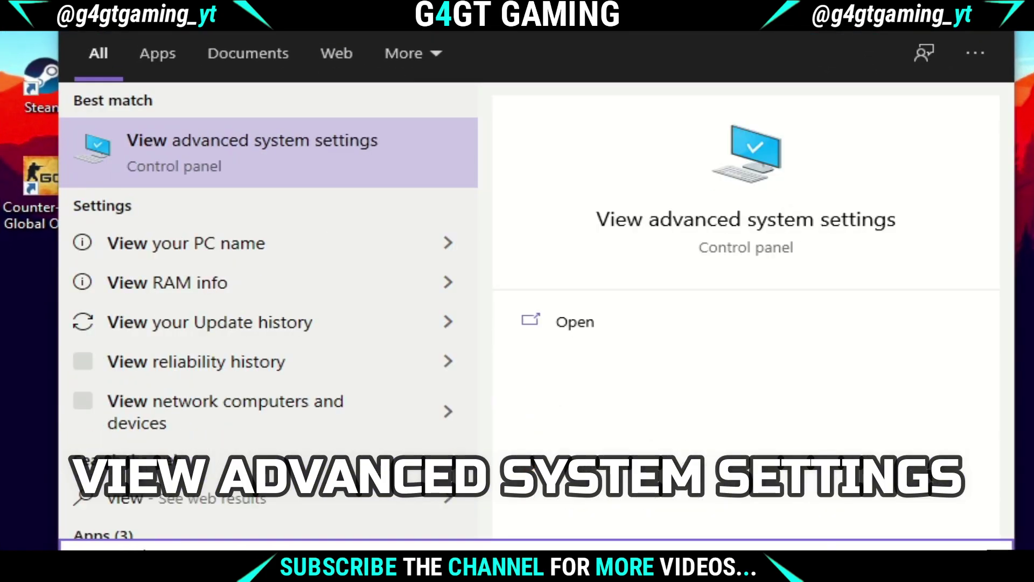
type("a")
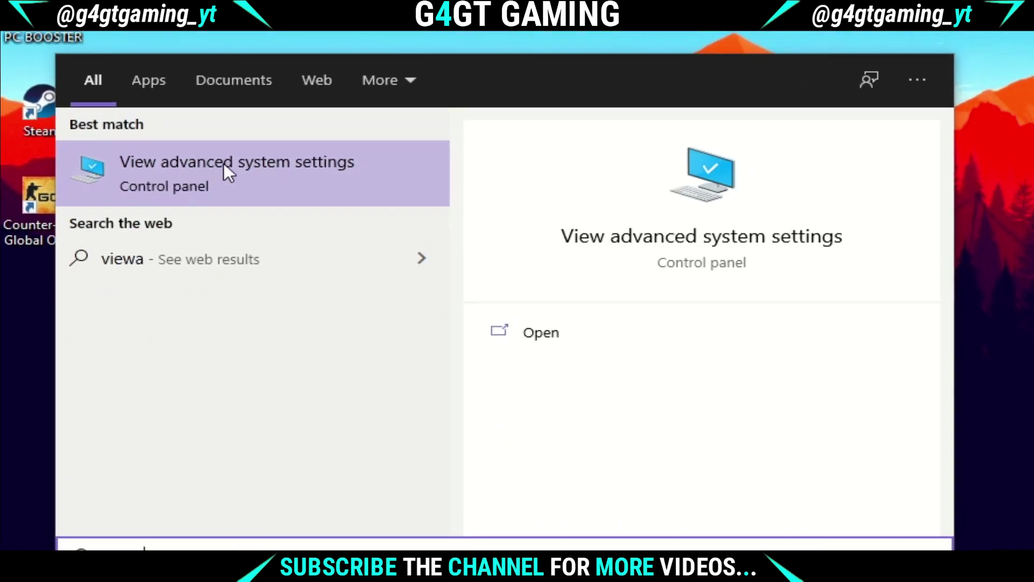
left_click(215, 143)
left_click_drag(280, 127, 490, 102)
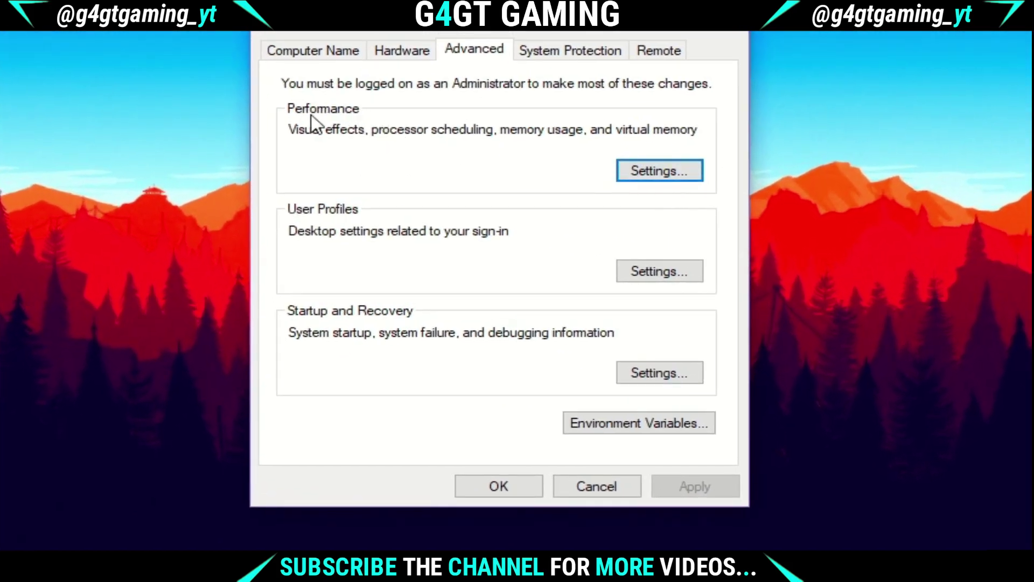
left_click(651, 174)
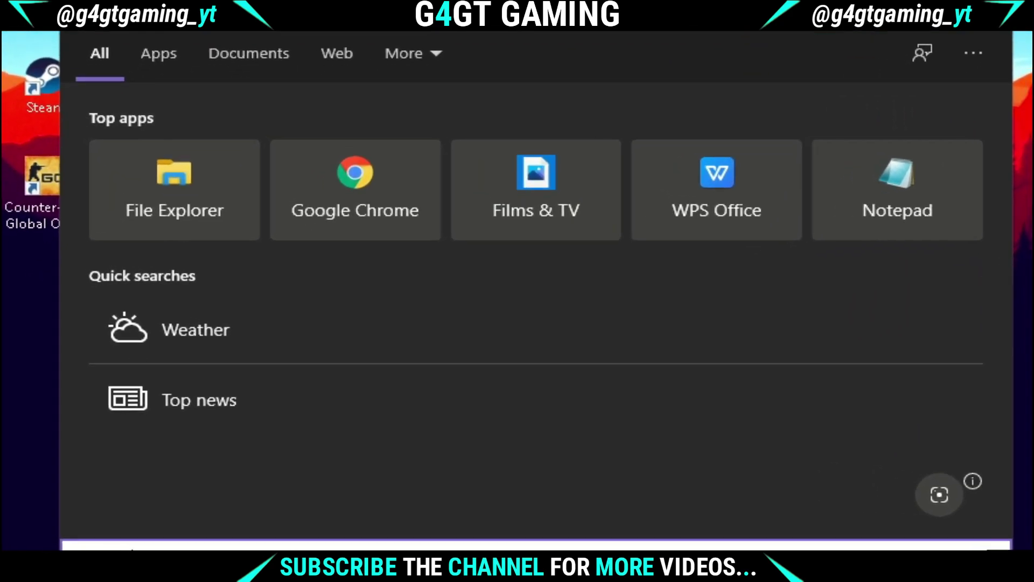
Launch System Configuration via 'ms' search and open the Boot tab's advanced options
type("ms")
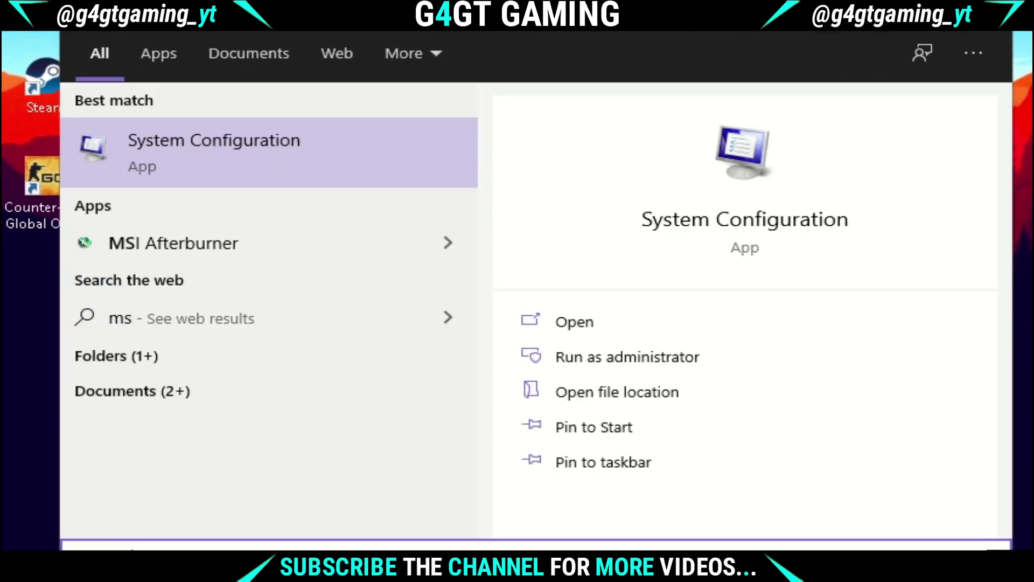
left_click(325, 179)
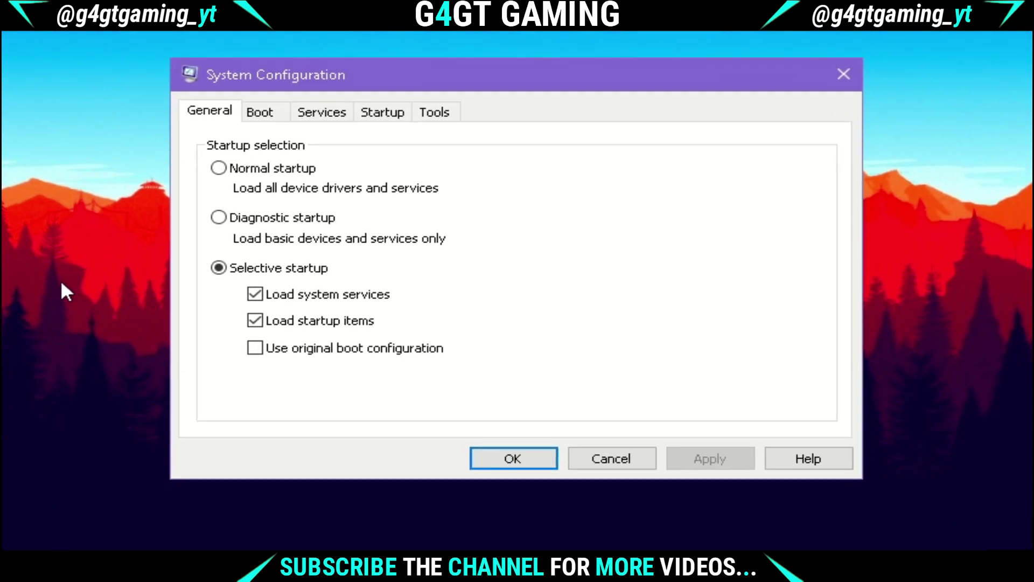
left_click(283, 115)
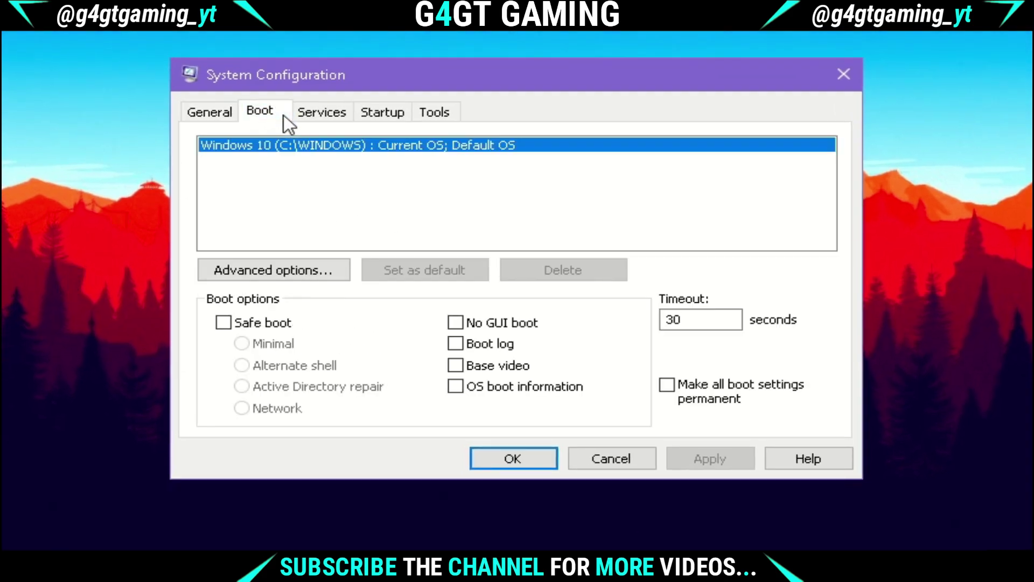
left_click(273, 271)
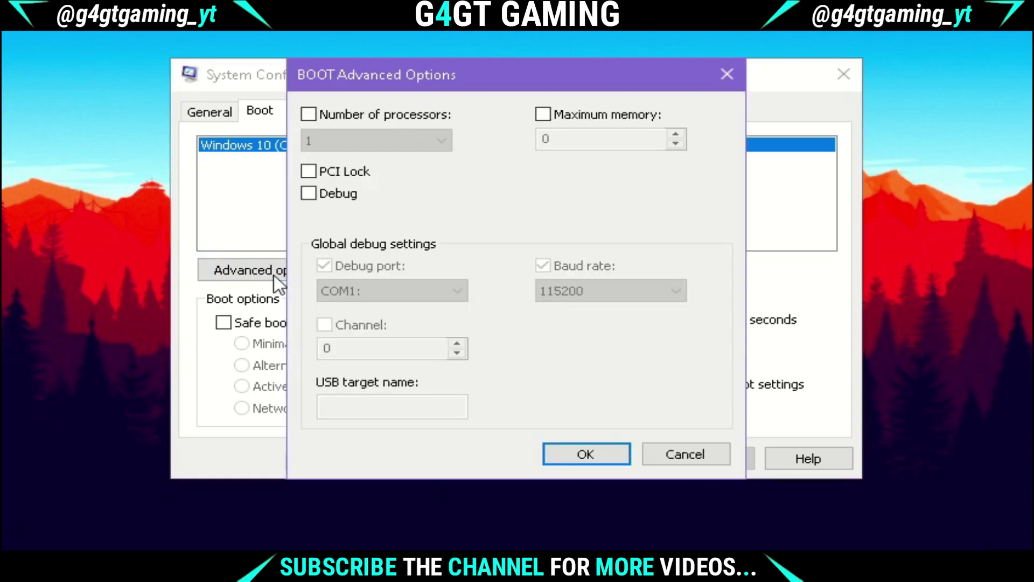
Limit boot to 4 processors, confirm and apply, then show the Startup tab
left_click(310, 115)
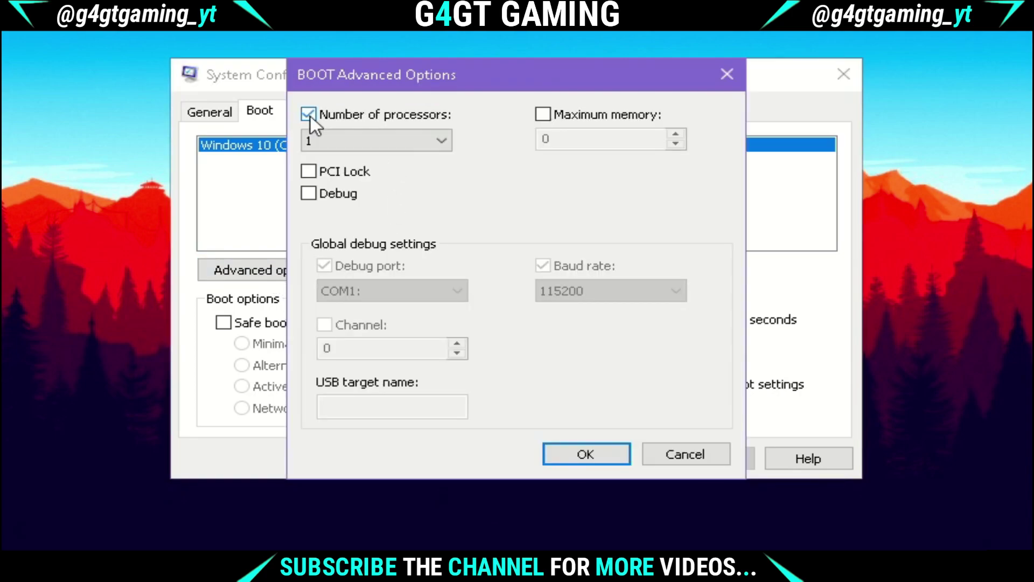
left_click(402, 143)
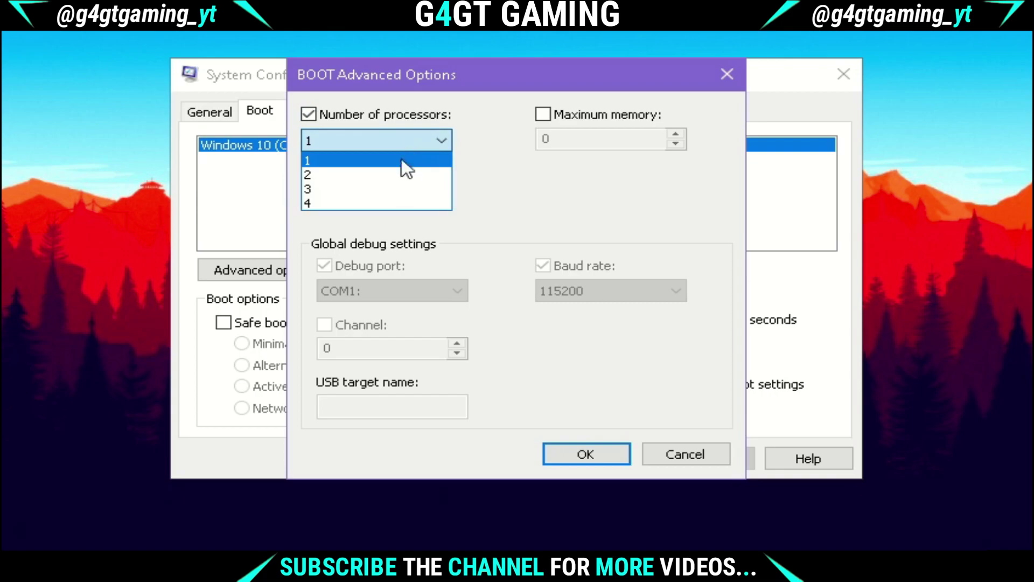
left_click(393, 204)
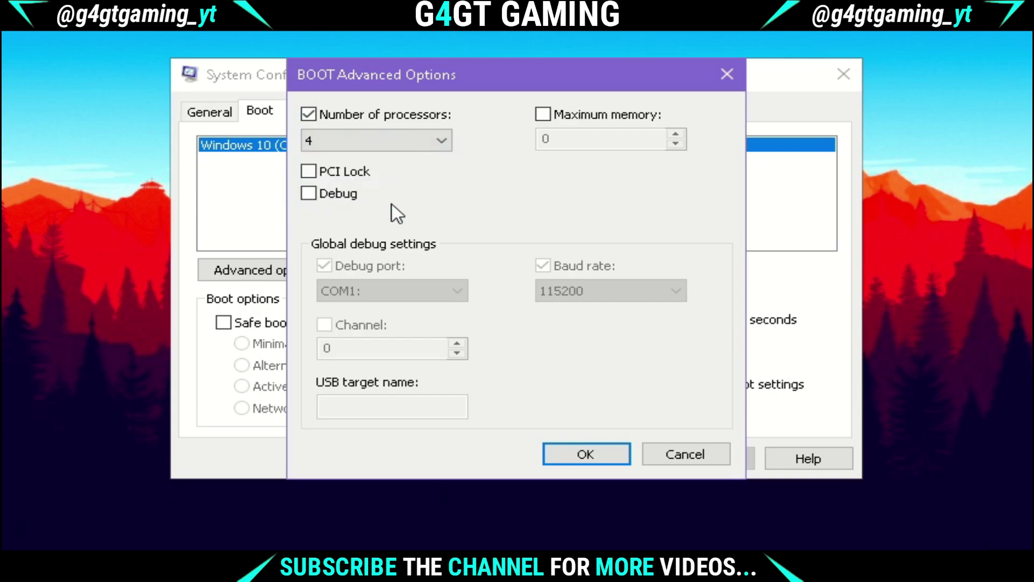
left_click(574, 459)
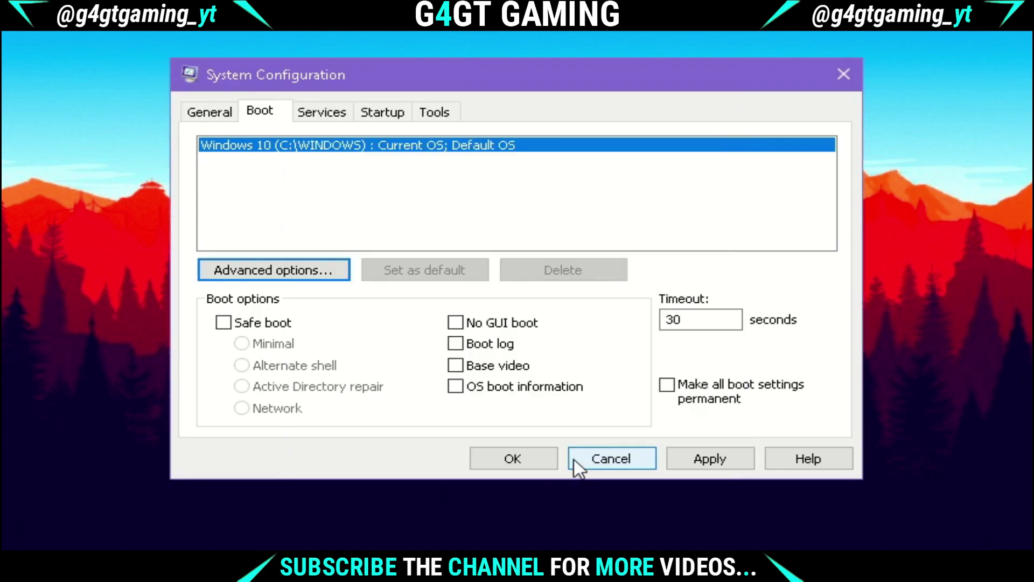
left_click(702, 466)
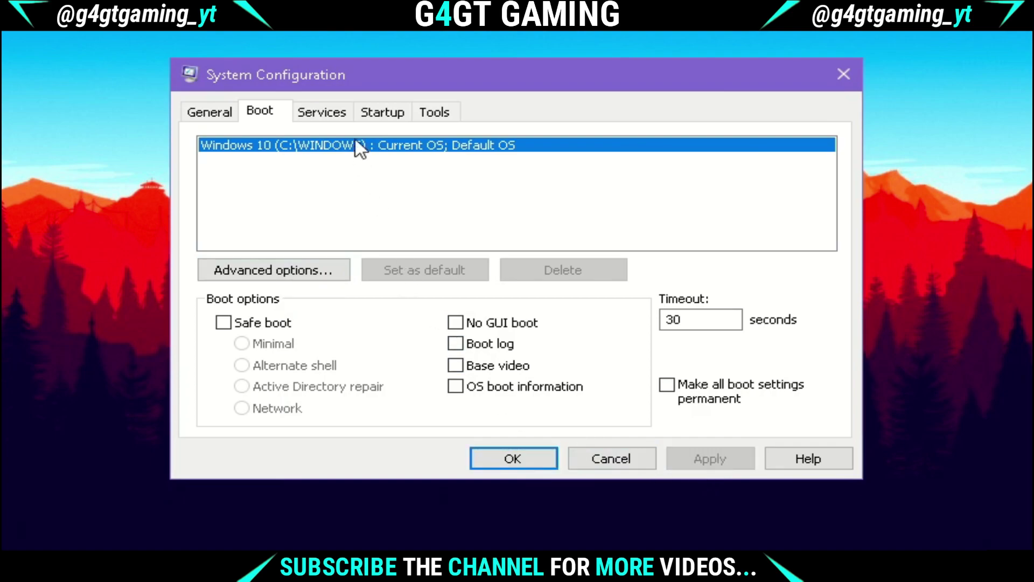
left_click(377, 112)
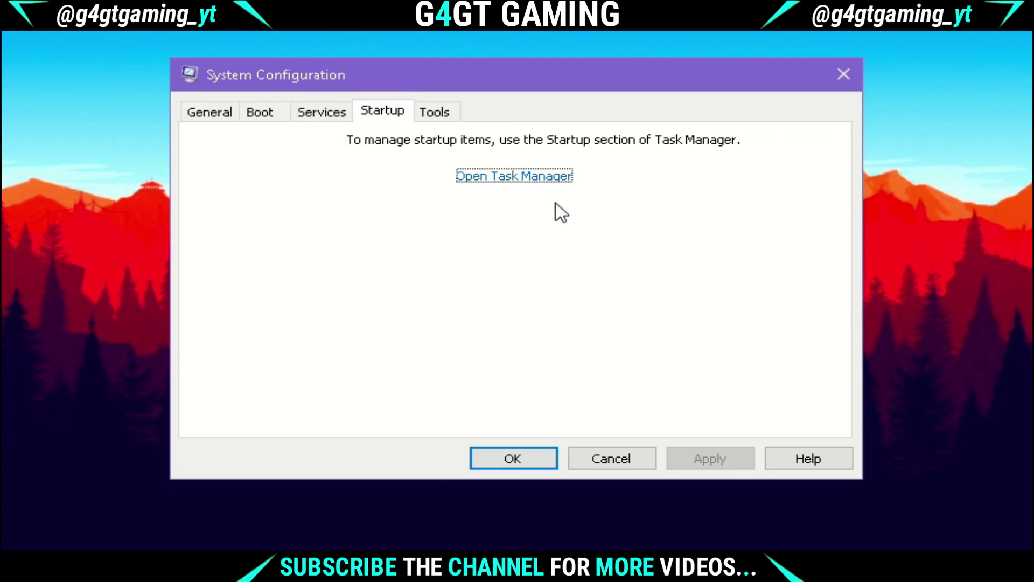
Review Task Manager's startup apps, leaving the Steam entry enabled
left_click(511, 176)
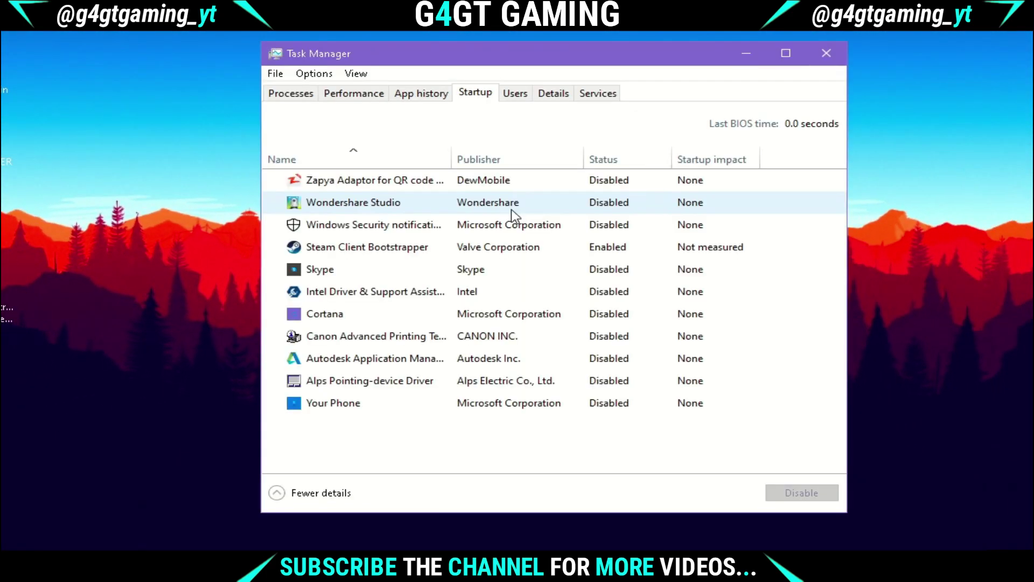
right_click(408, 249)
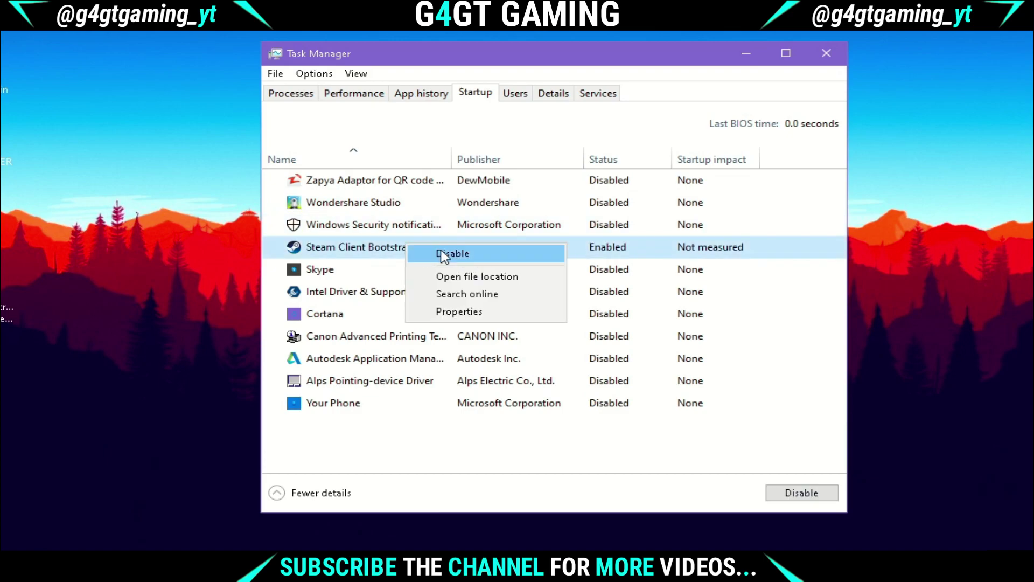
left_click(348, 247)
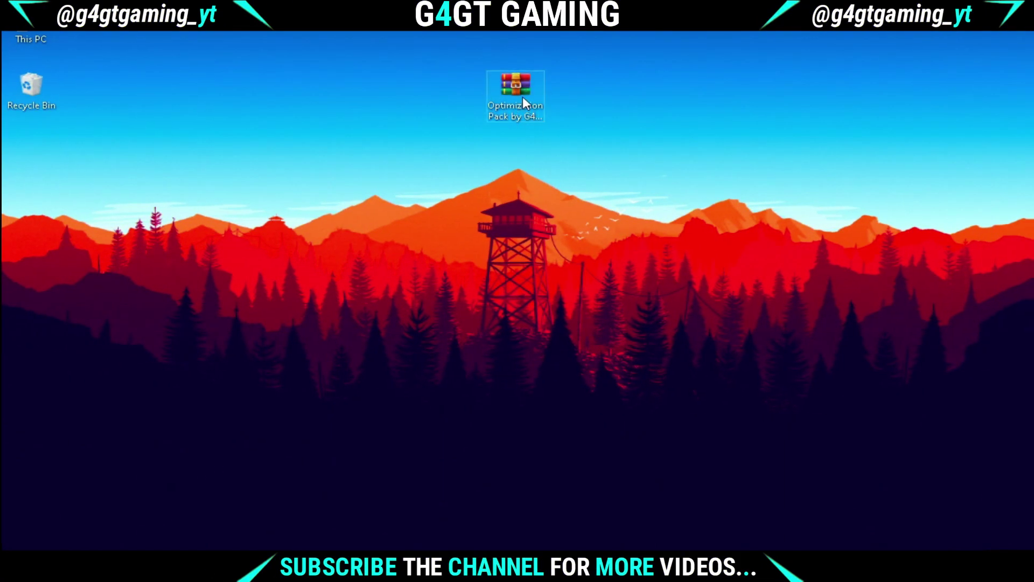
Extract the Optimization Pack by G4GT archive and place the folder beside it
right_click(510, 103)
left_click(603, 195)
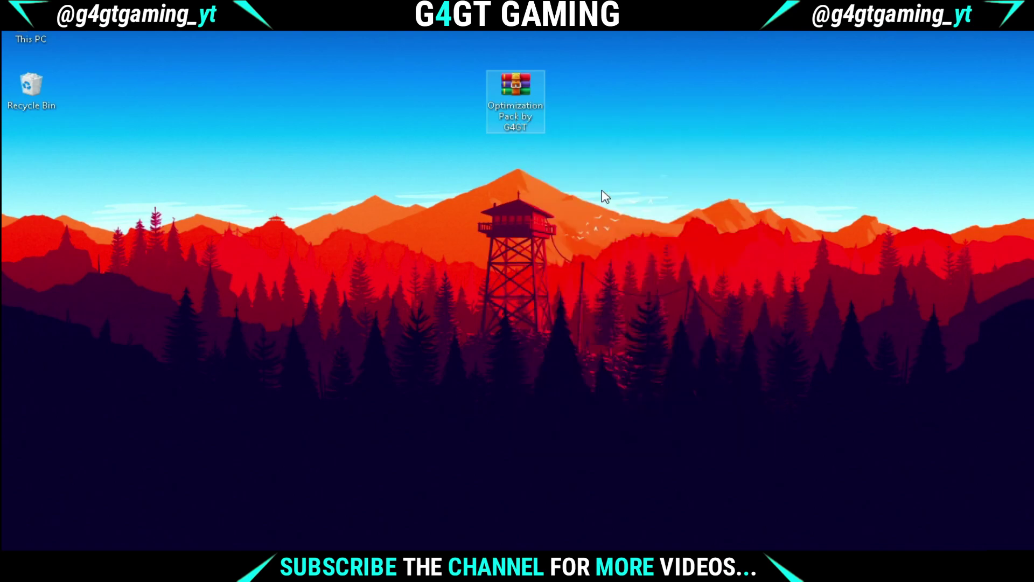
left_click_drag(43, 182, 158, 194)
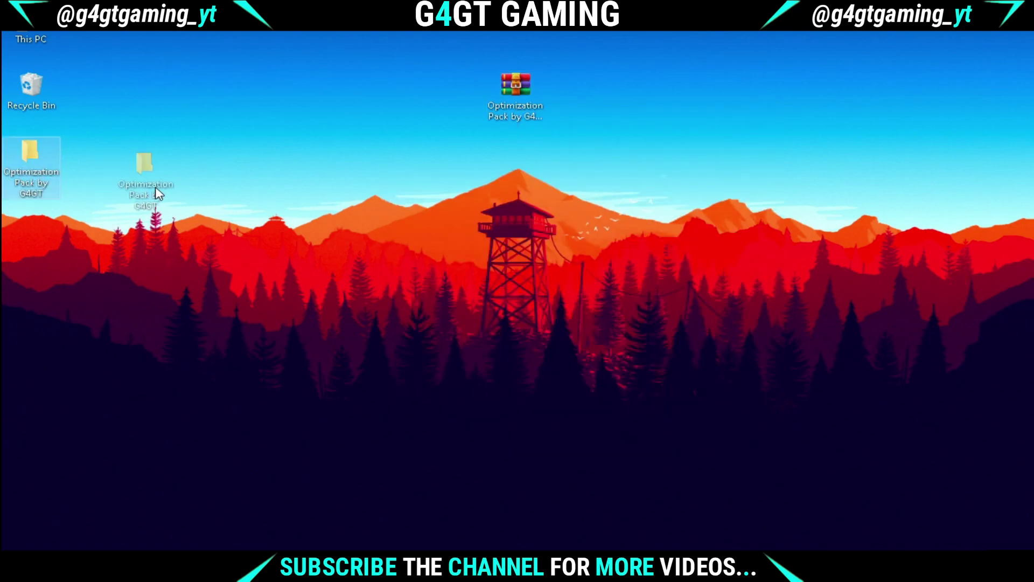
left_click_drag(619, 150, 591, 99)
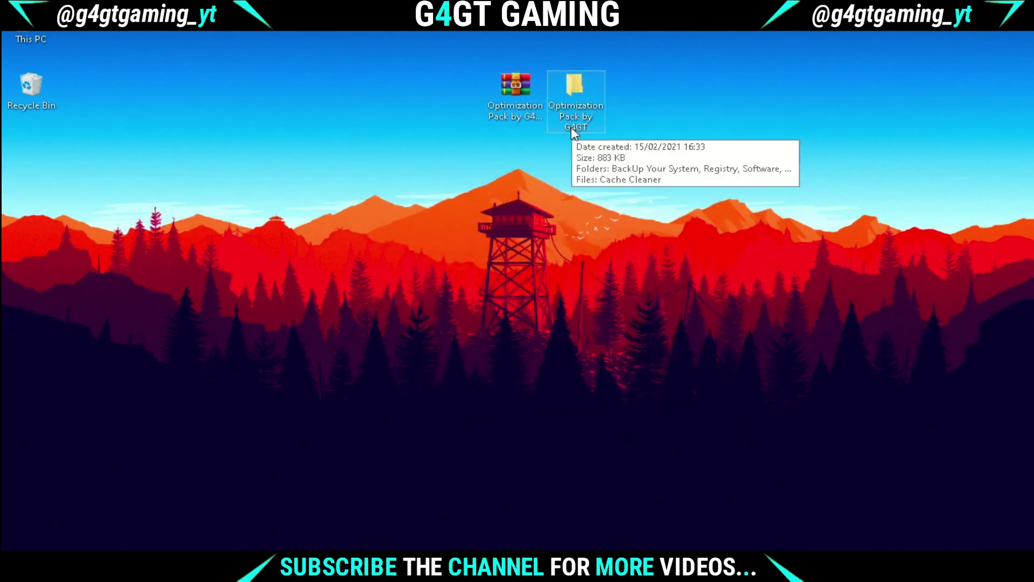
Run Cache Cleaner from the Optimization Pack by G4GT folder as administrator
double_click(575, 106)
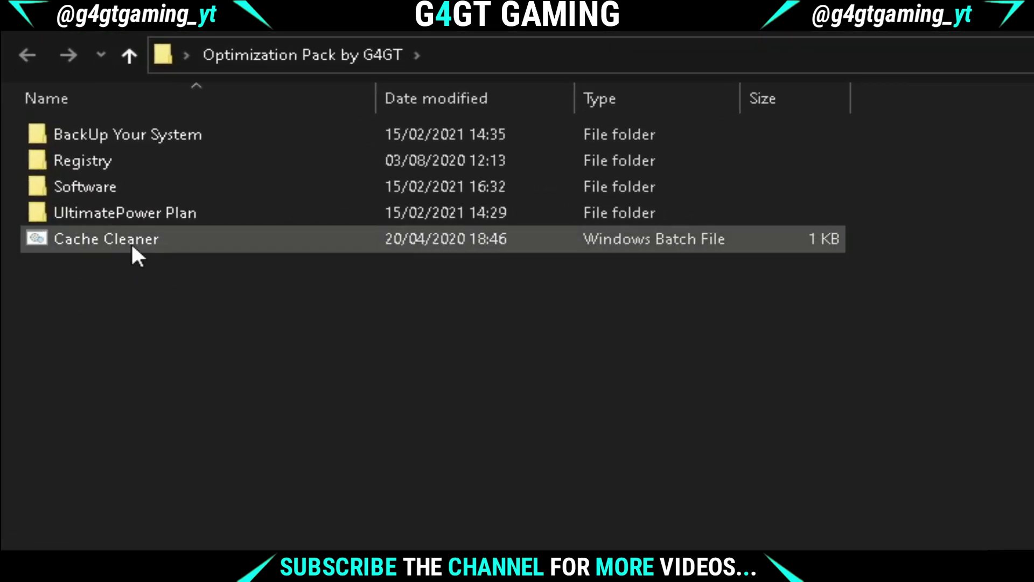
left_click(121, 250)
right_click(121, 250)
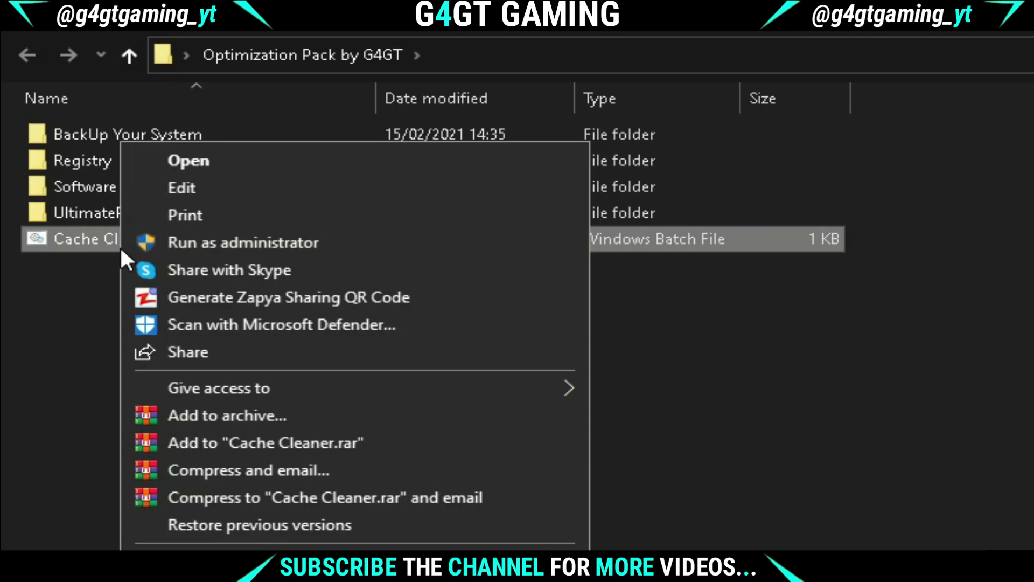
left_click(246, 243)
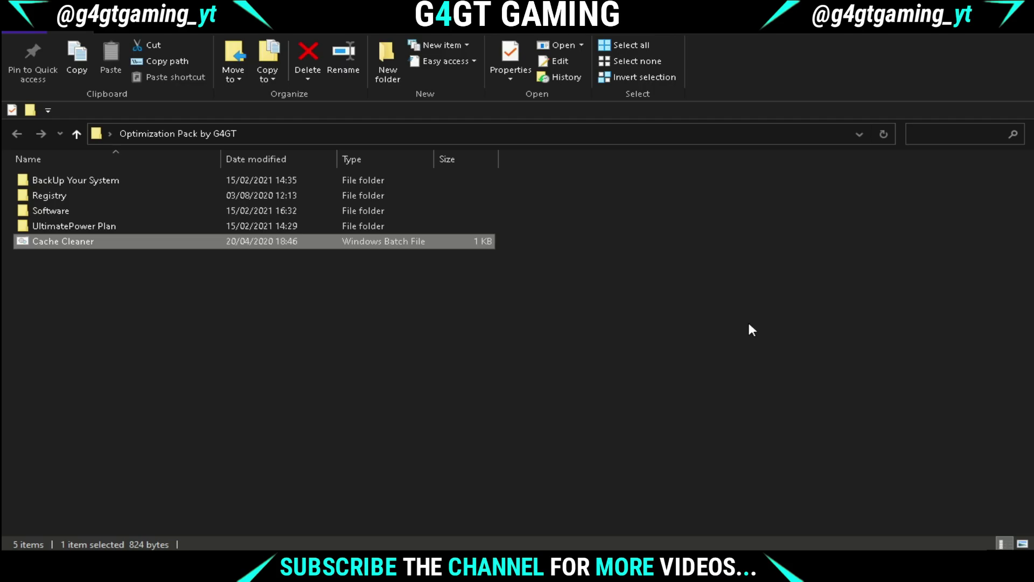
Create a restore point described 'backup' via BackUp Your System, then close System Properties
double_click(118, 179)
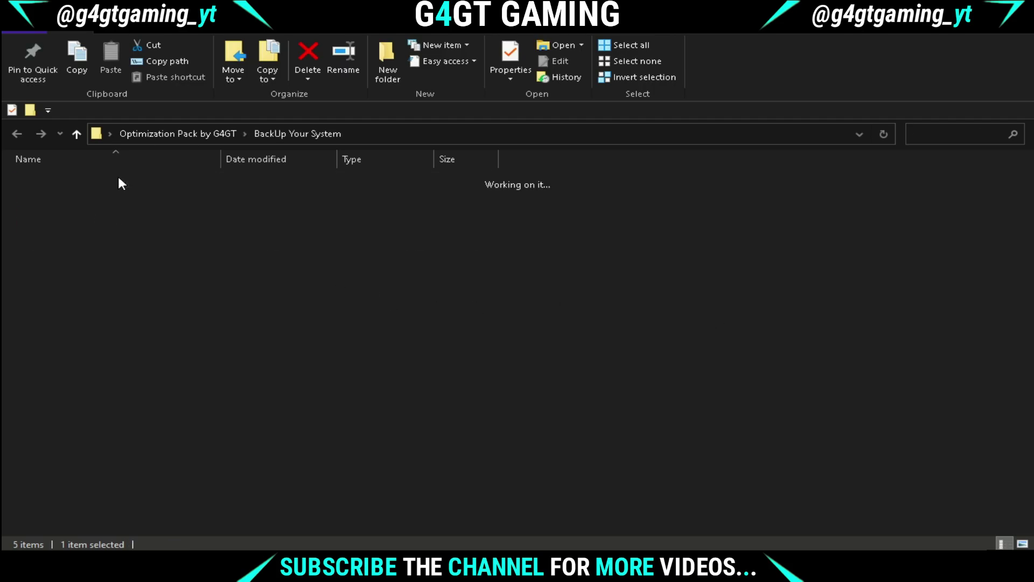
double_click(90, 182)
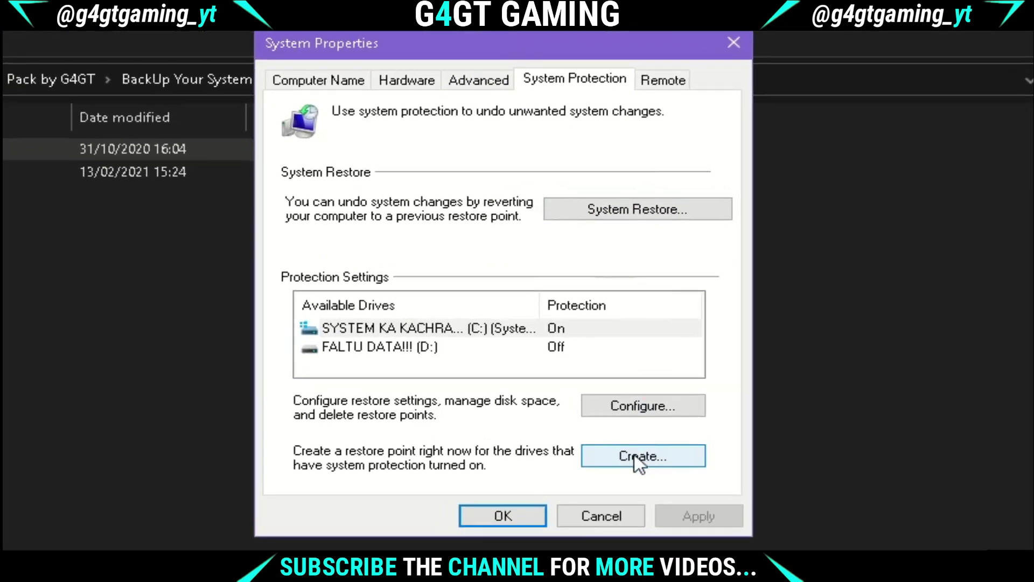
left_click(633, 456)
type("backu")
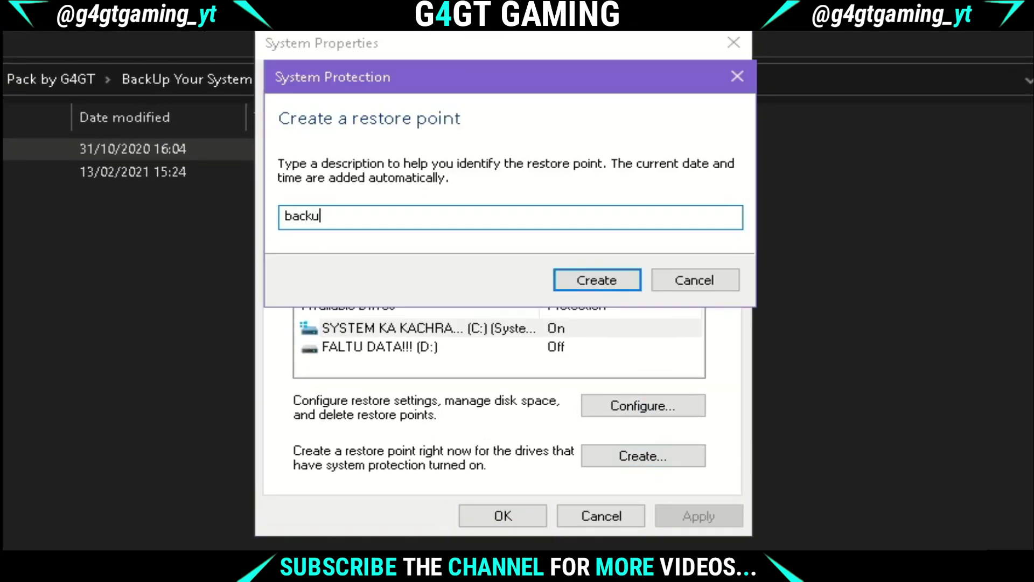
type("p")
left_click(573, 280)
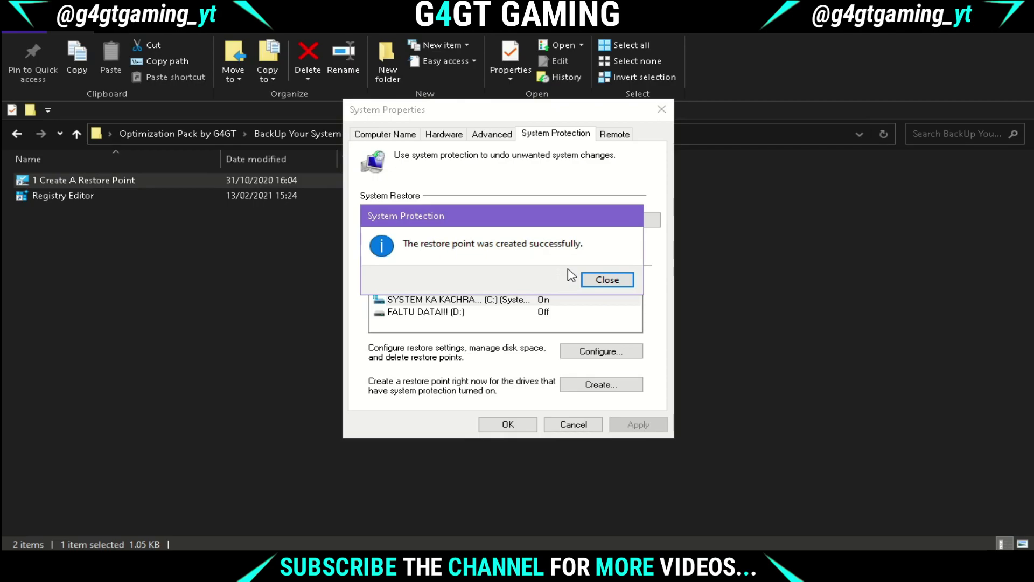
left_click(604, 281)
left_click(504, 429)
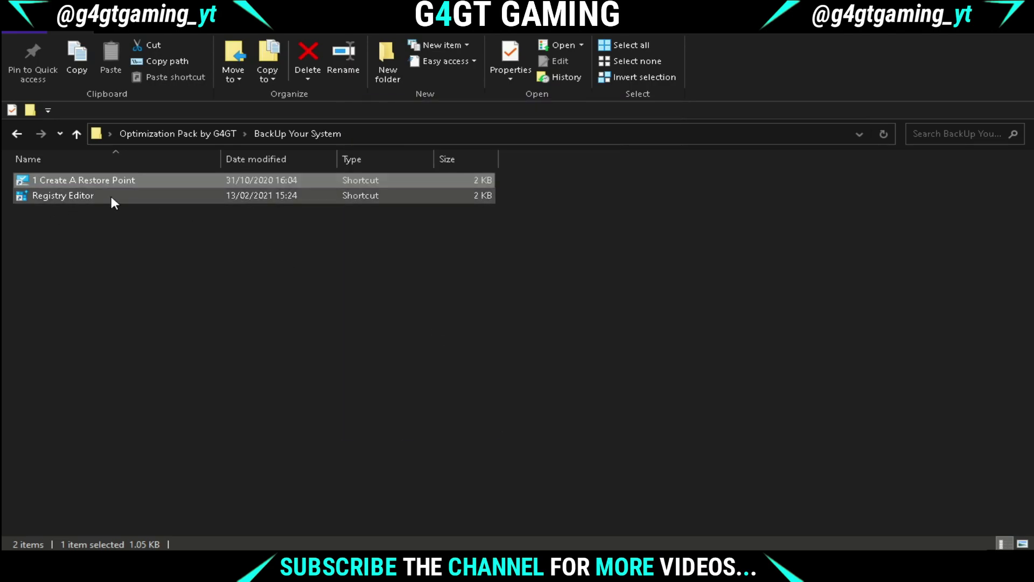
Export the registry as 'reg backup' to the desktop and close Registry Editor
double_click(71, 198)
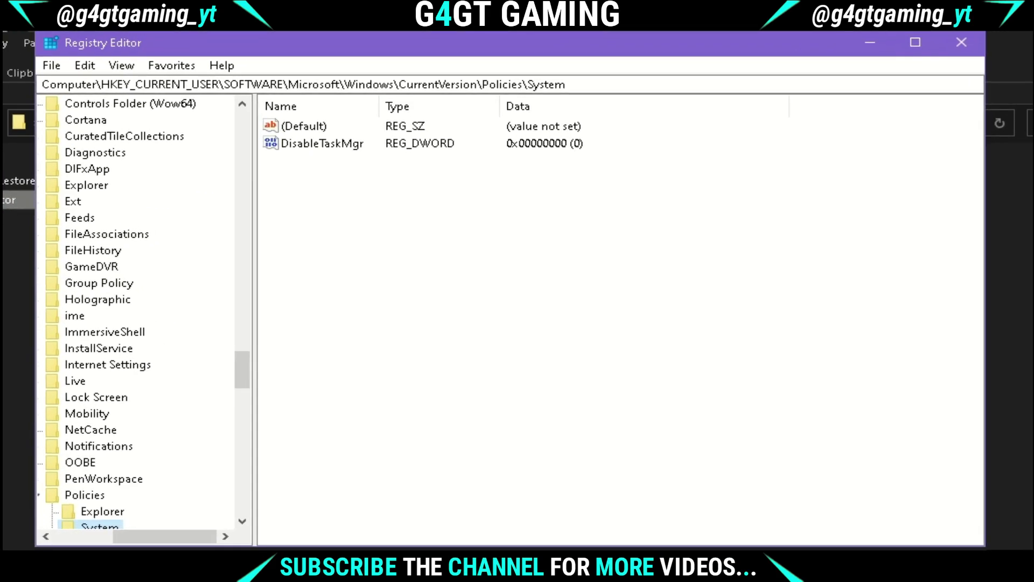
left_click(53, 67)
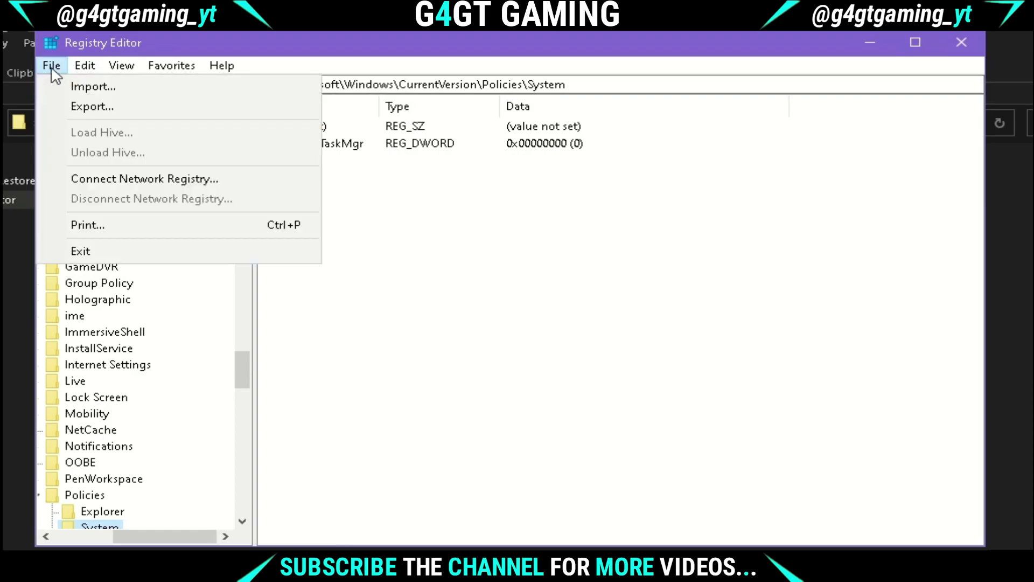
left_click(117, 106)
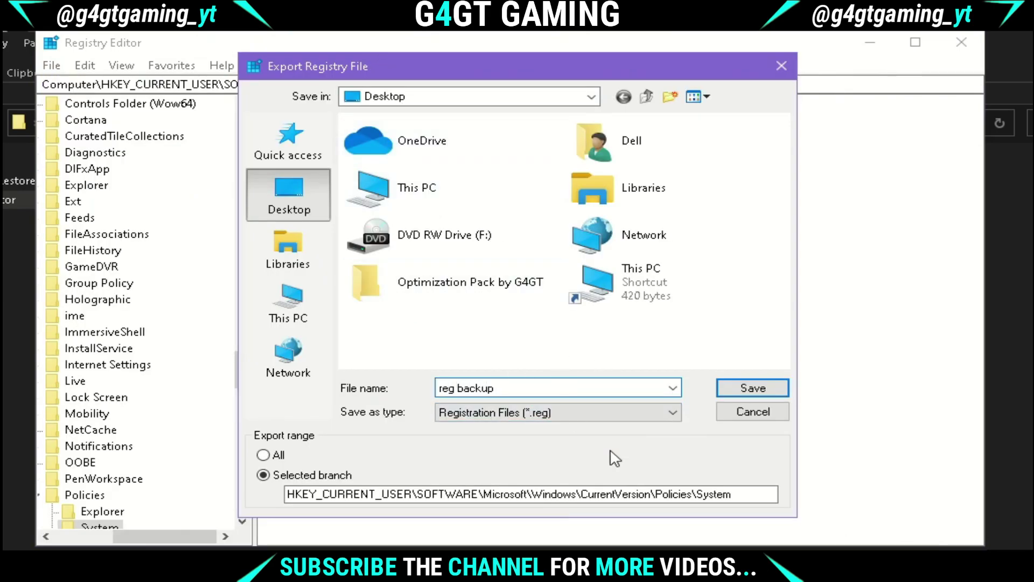
left_click(738, 393)
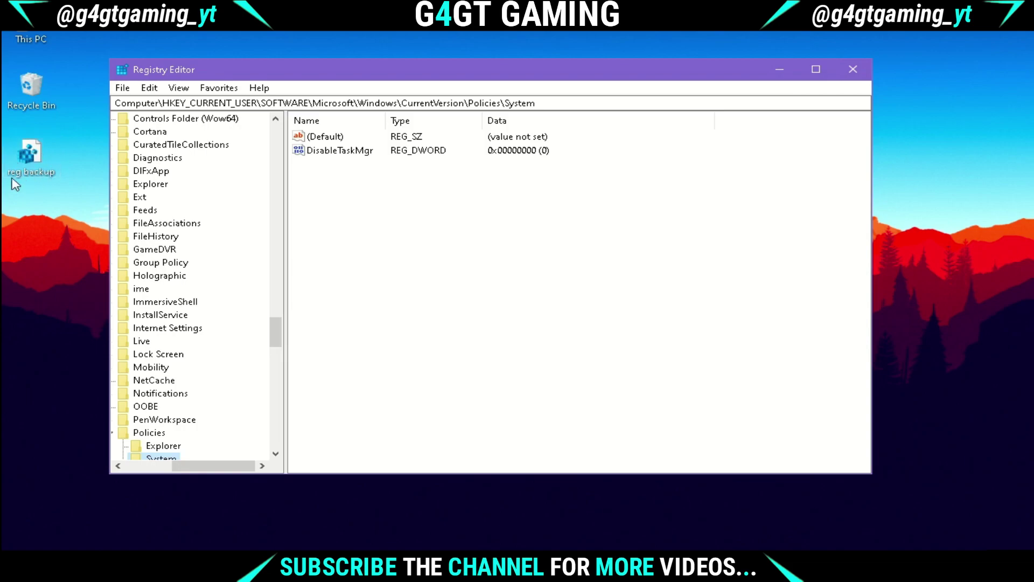
left_click(48, 168)
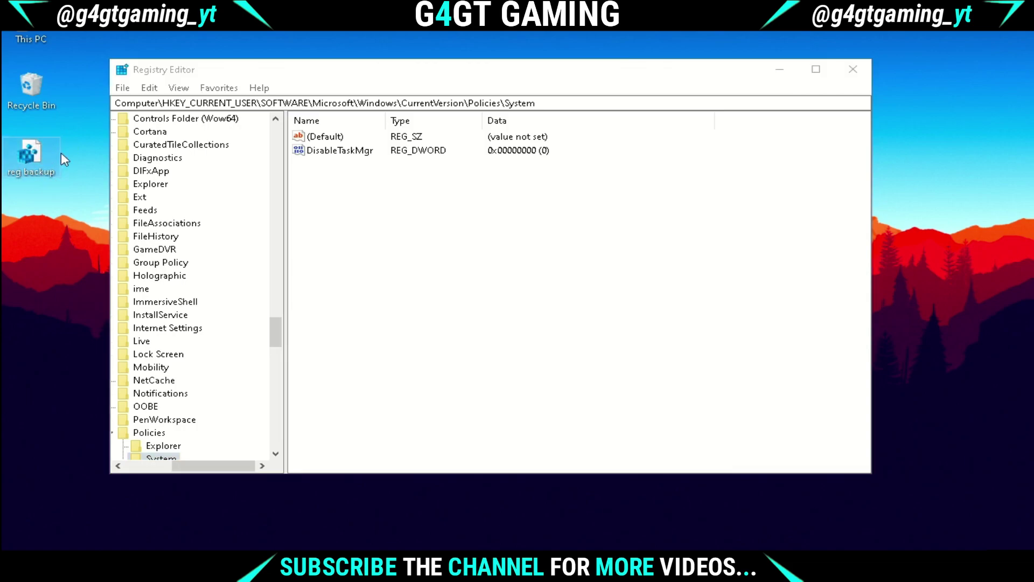
left_click(853, 69)
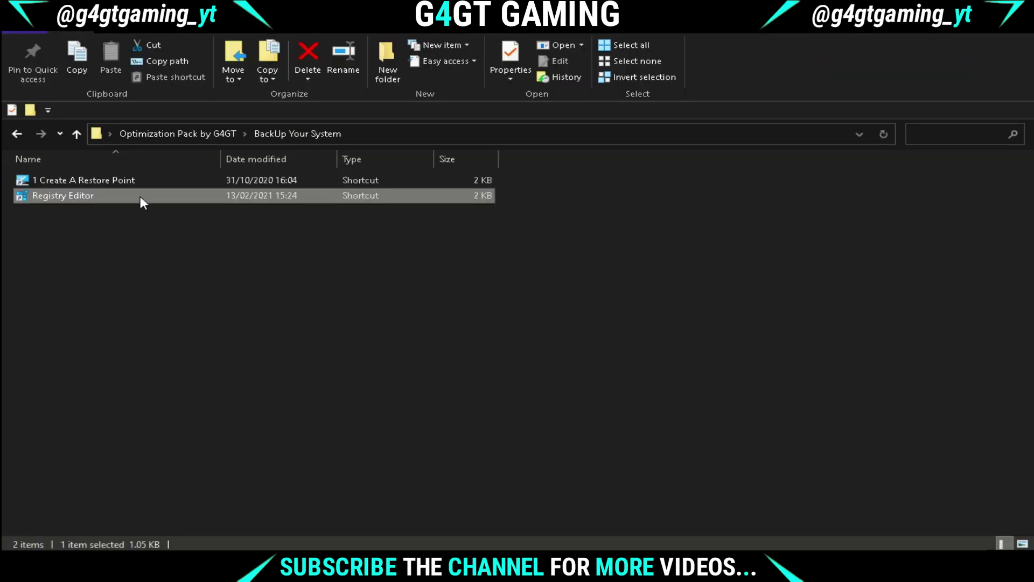
Open the Registry tweaks folder and merge Decrease Input Lag into the registry
left_click(19, 139)
left_click(64, 197)
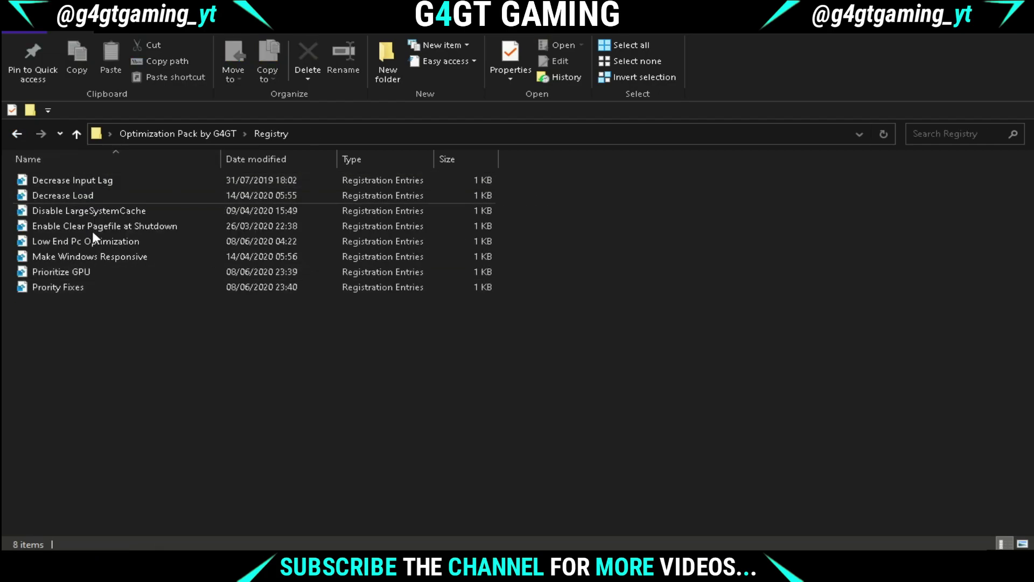
double_click(107, 183)
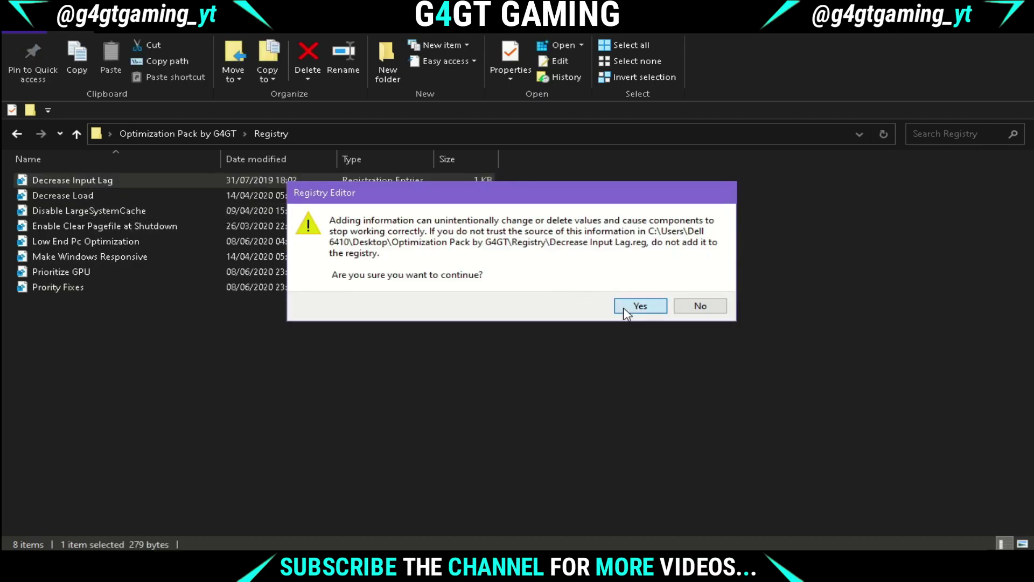
left_click(626, 313)
left_click(695, 288)
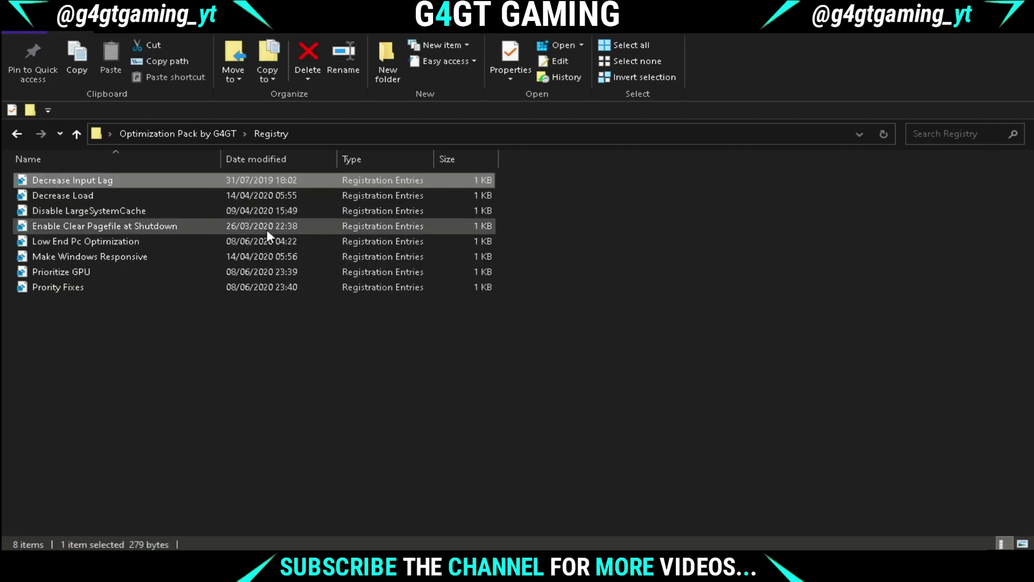
Merge the Decrease Load, Disable LargeSystemCache and Enable Clear Pagefile at Shutdown tweaks
double_click(120, 196)
left_click(632, 307)
double_click(114, 211)
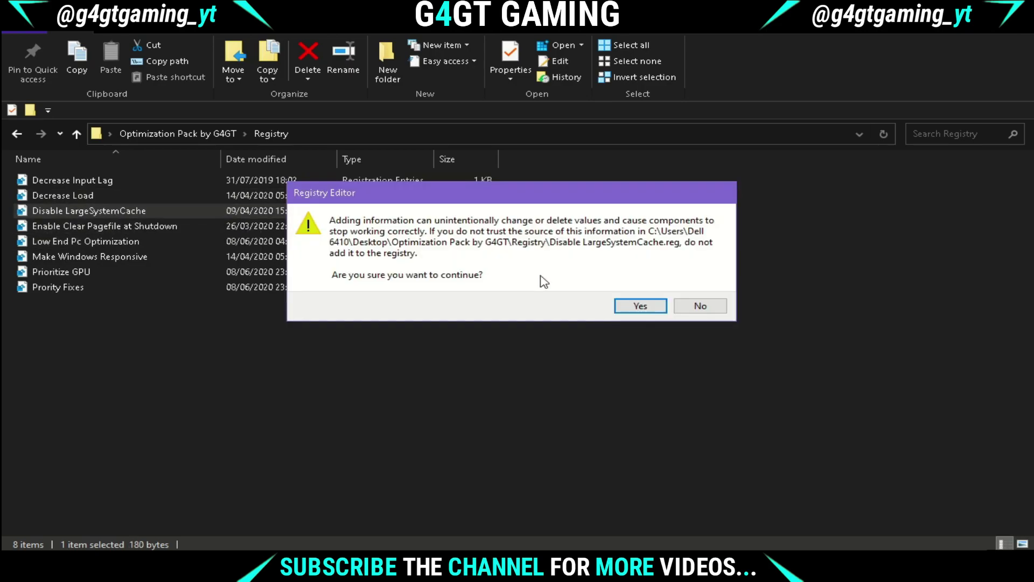
left_click(639, 306)
double_click(157, 229)
left_click(640, 305)
left_click(690, 288)
Merge the Low End Pc Optimization, Make Windows Responsive, Prioritize GPU and Prority Fixes tweaks
double_click(140, 242)
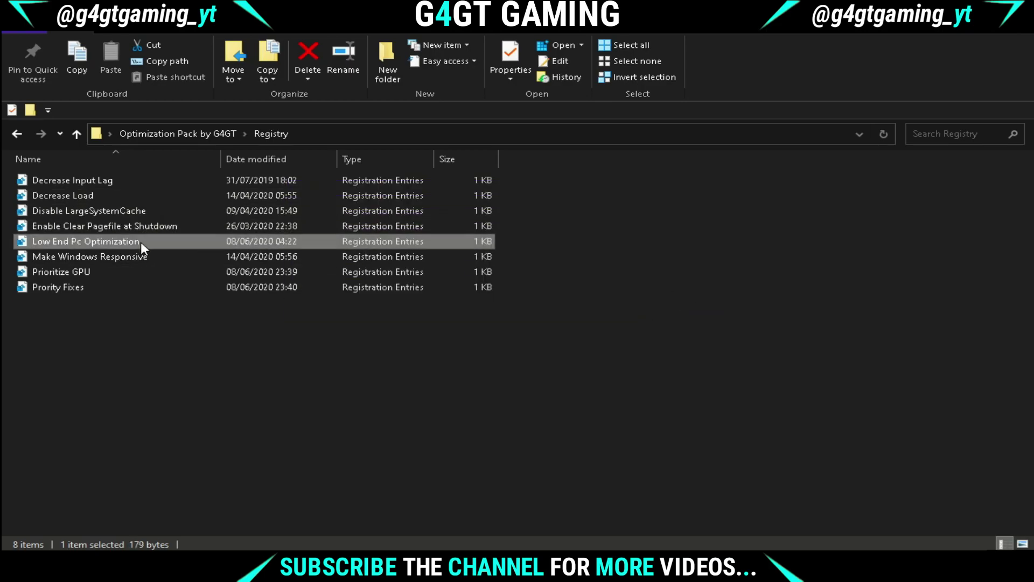
left_click(640, 306)
double_click(135, 256)
left_click(636, 306)
left_click(701, 284)
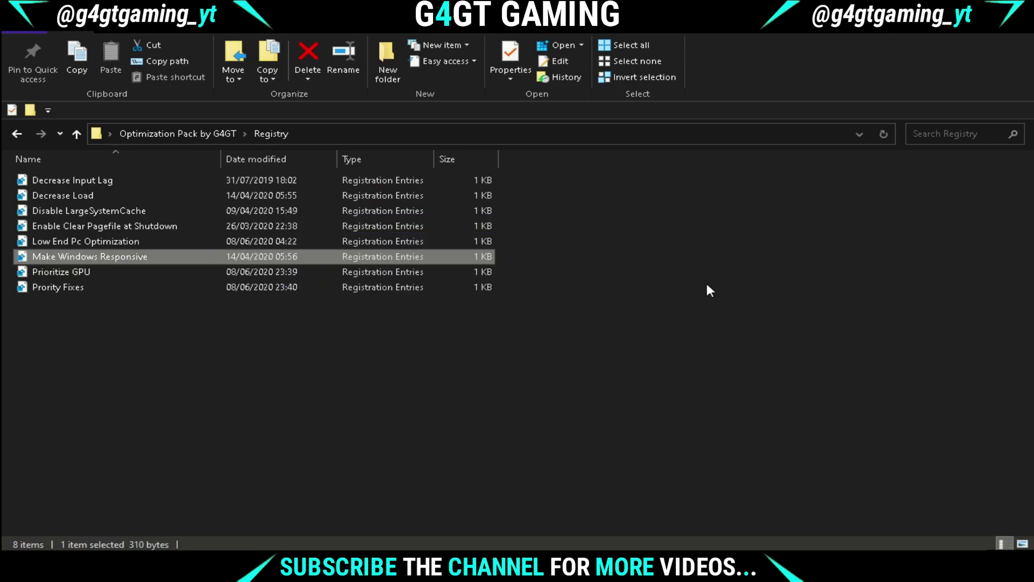
double_click(128, 272)
left_click(638, 306)
left_click(700, 284)
double_click(97, 287)
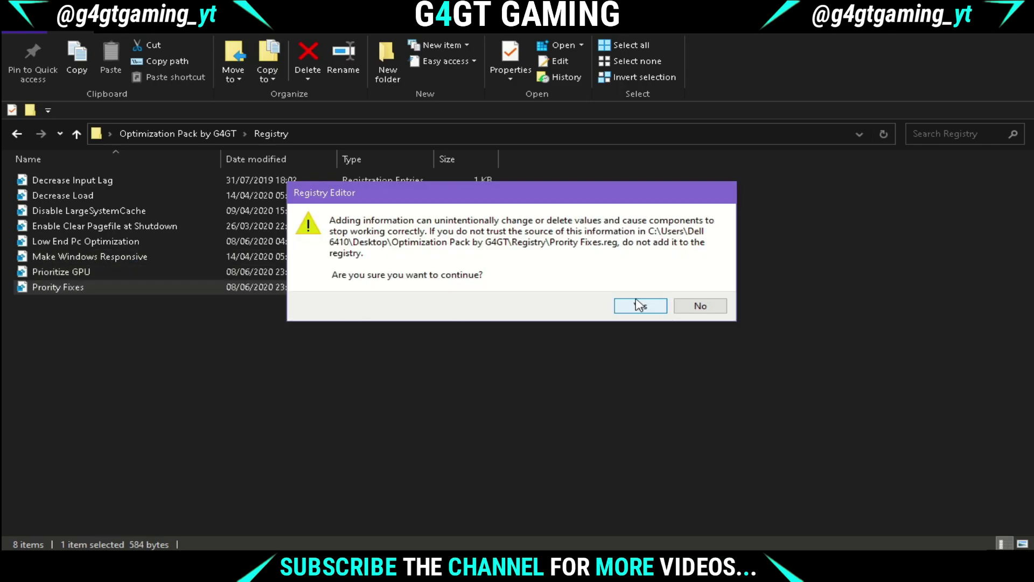
left_click(640, 306)
Copy the powercfg command from the Ultimate Power Plan Command text file
left_click(17, 133)
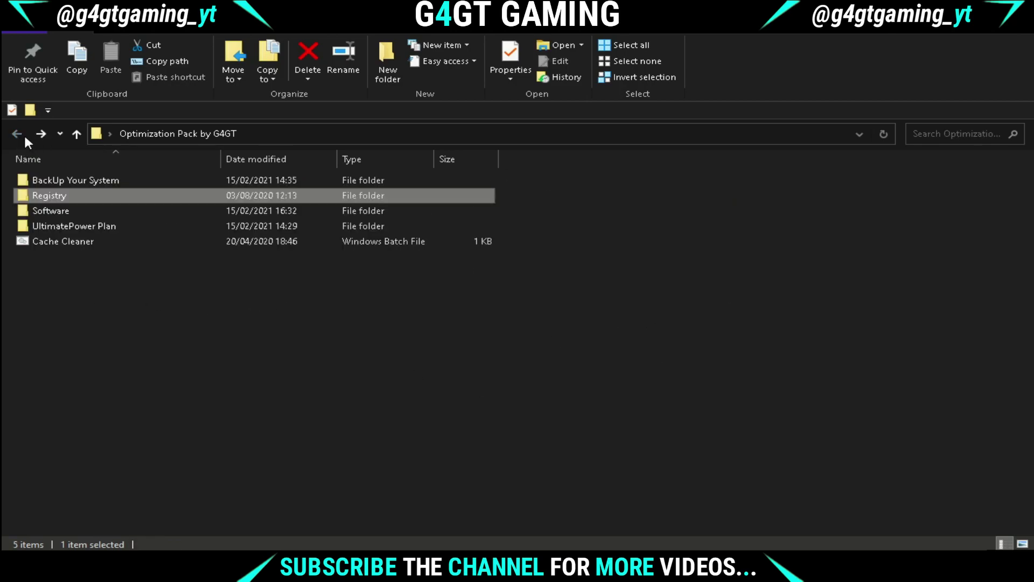
double_click(60, 227)
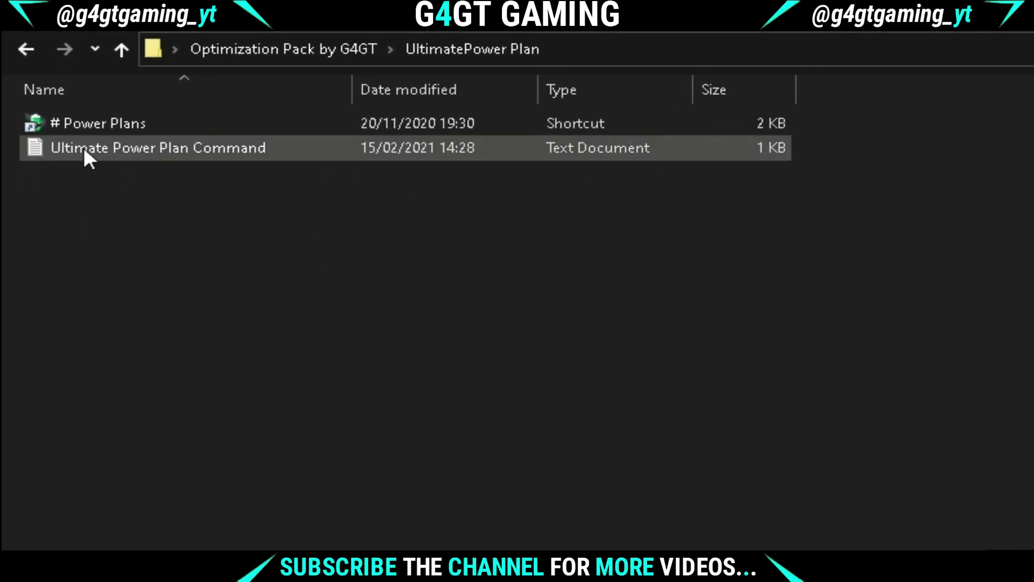
double_click(91, 148)
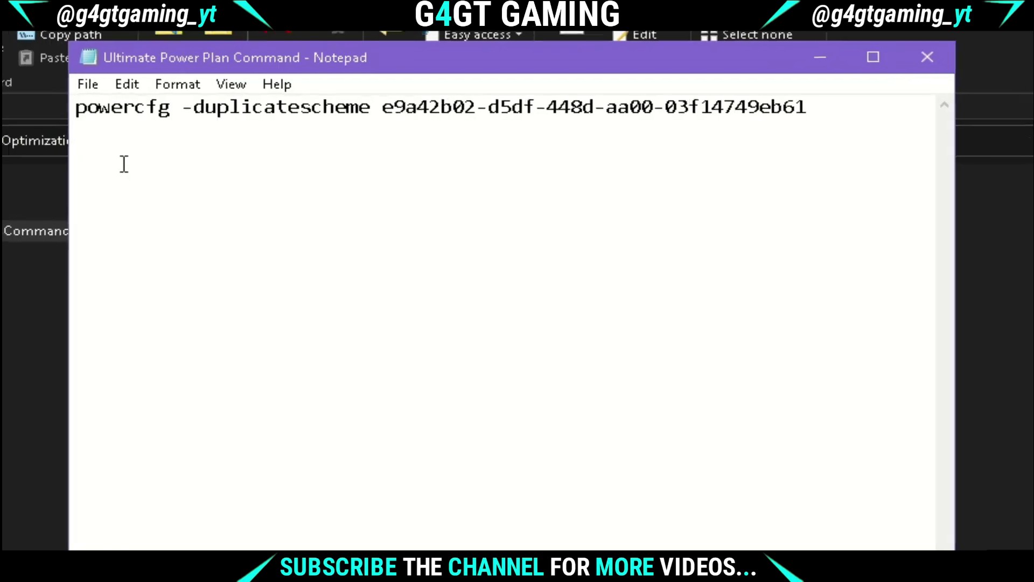
left_click_drag(62, 107, 819, 104)
right_click(820, 104)
left_click(833, 186)
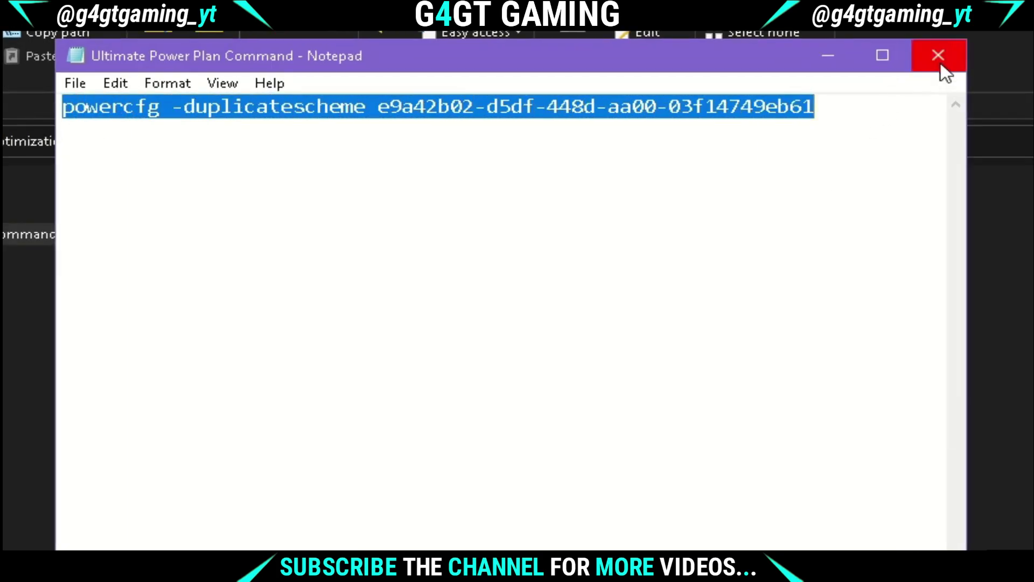
left_click(939, 65)
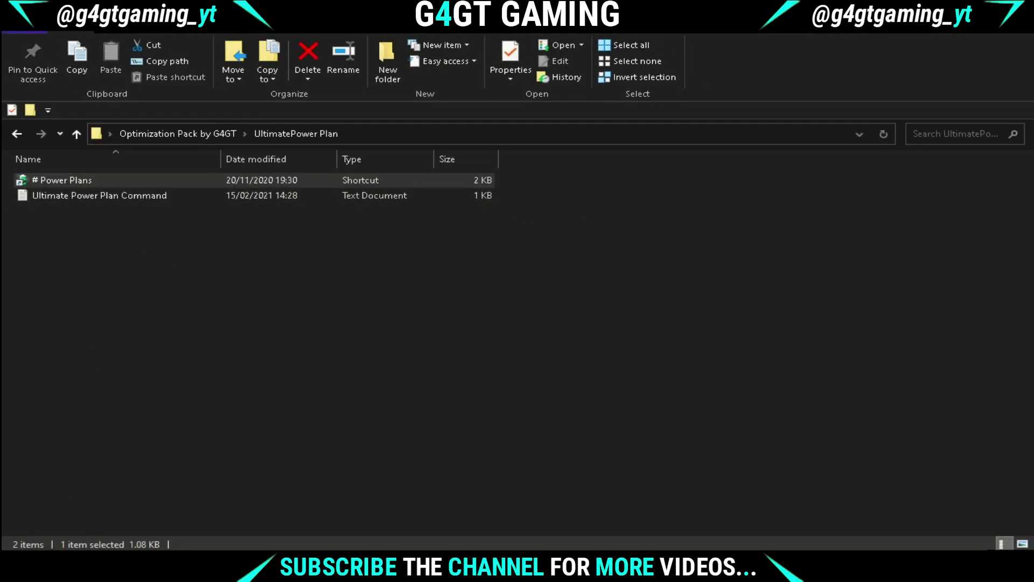
Paste and run the powercfg command in an administrator Command Prompt, then close it
left_click(107, 568)
type("com")
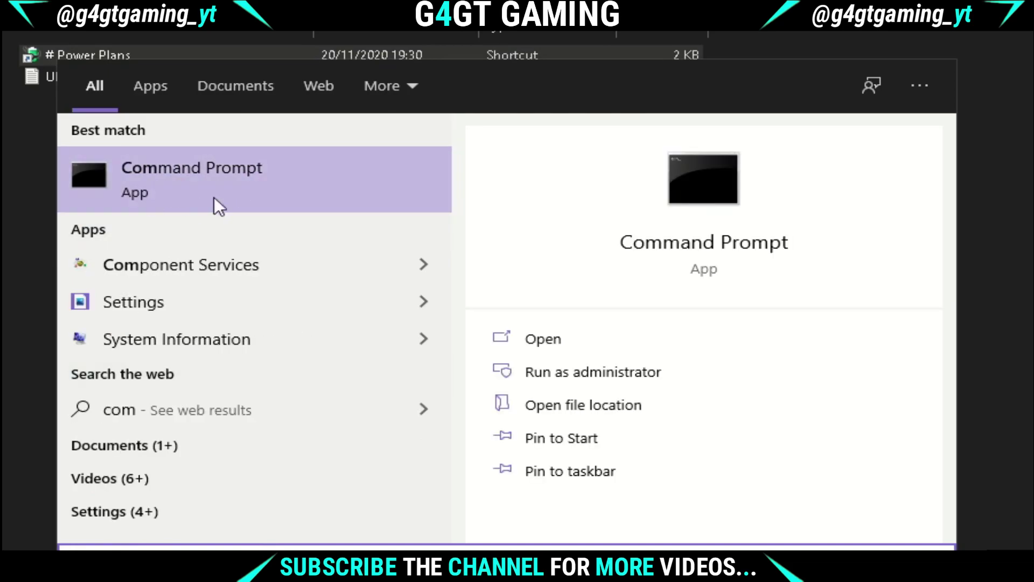
right_click(160, 272)
left_click(290, 214)
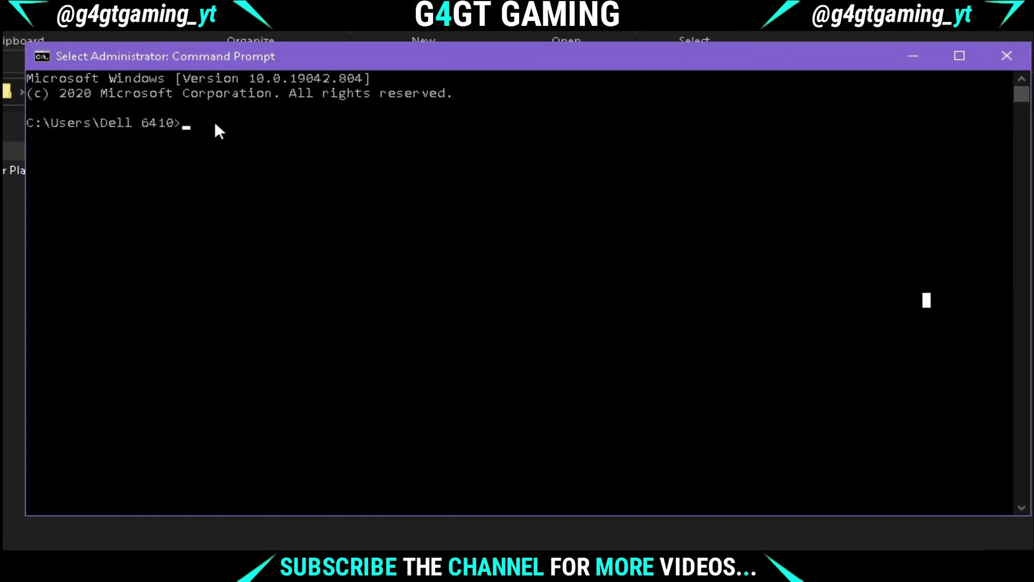
key("ctrl+v")
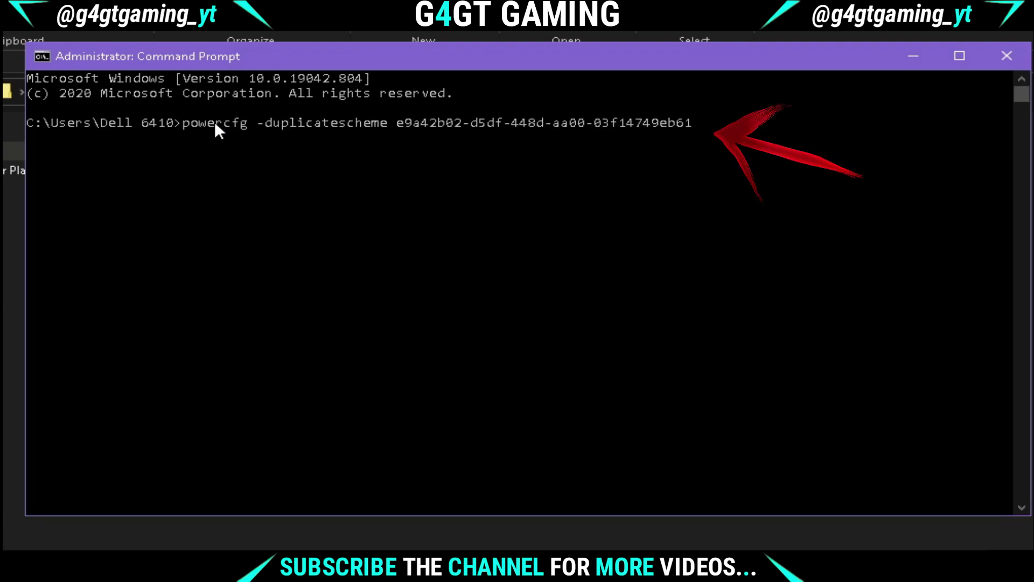
key("Return")
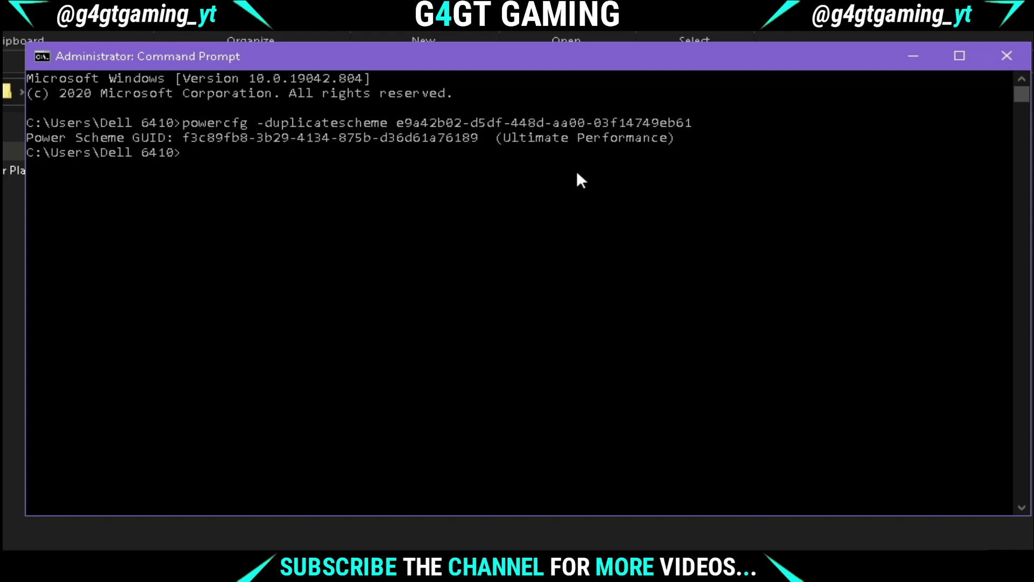
left_click(1007, 56)
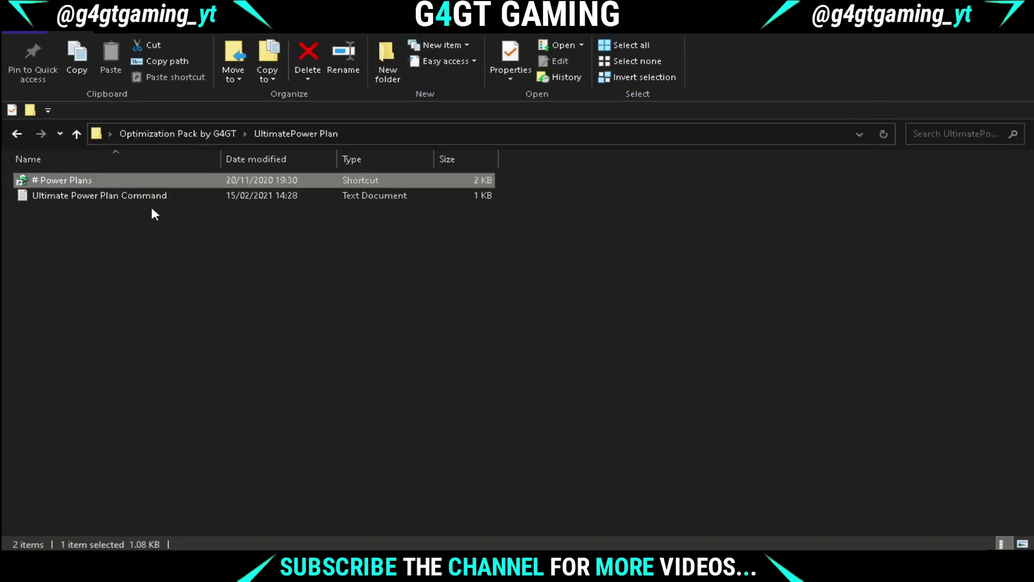
Confirm Ultimate Performance is the active power plan, then return to Optimization Pack by G4GT
double_click(92, 180)
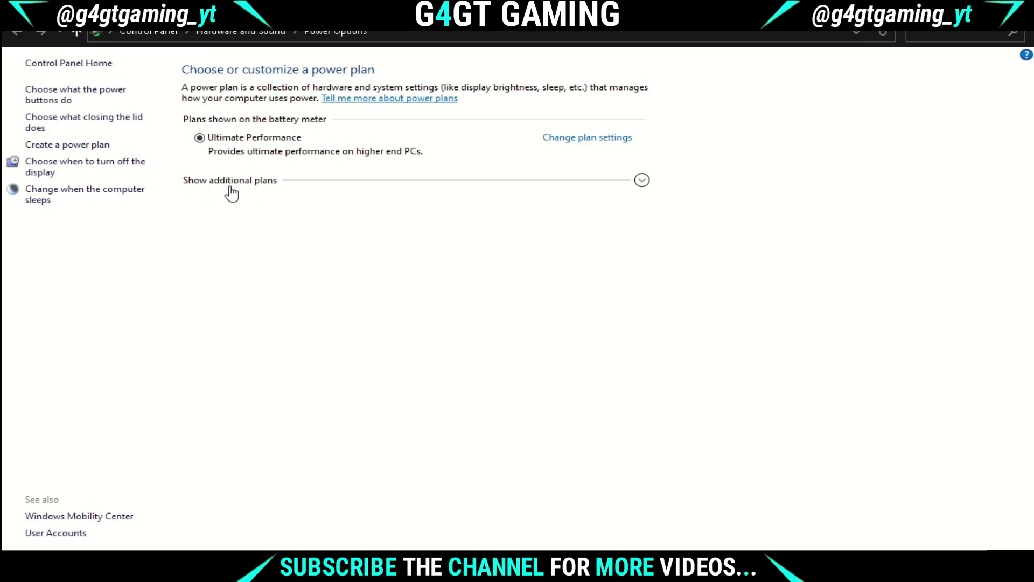
left_click(235, 183)
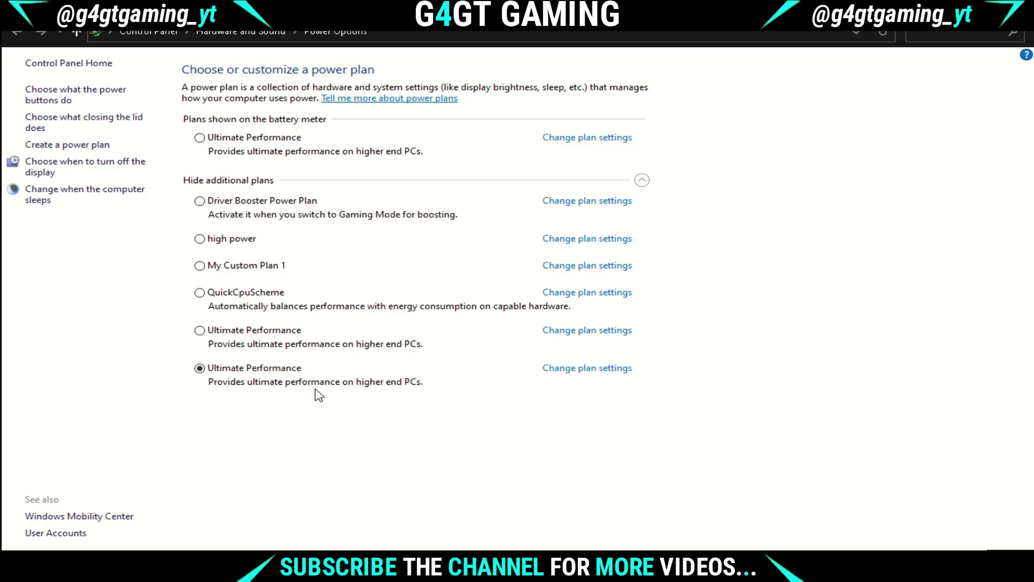
key("alt+F4")
left_click(17, 133)
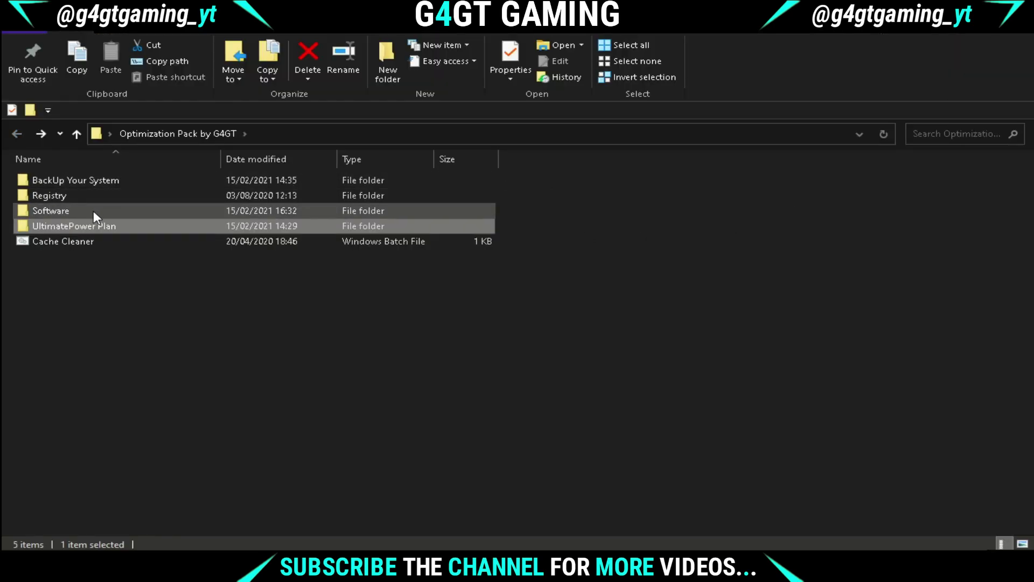
left_click(72, 216)
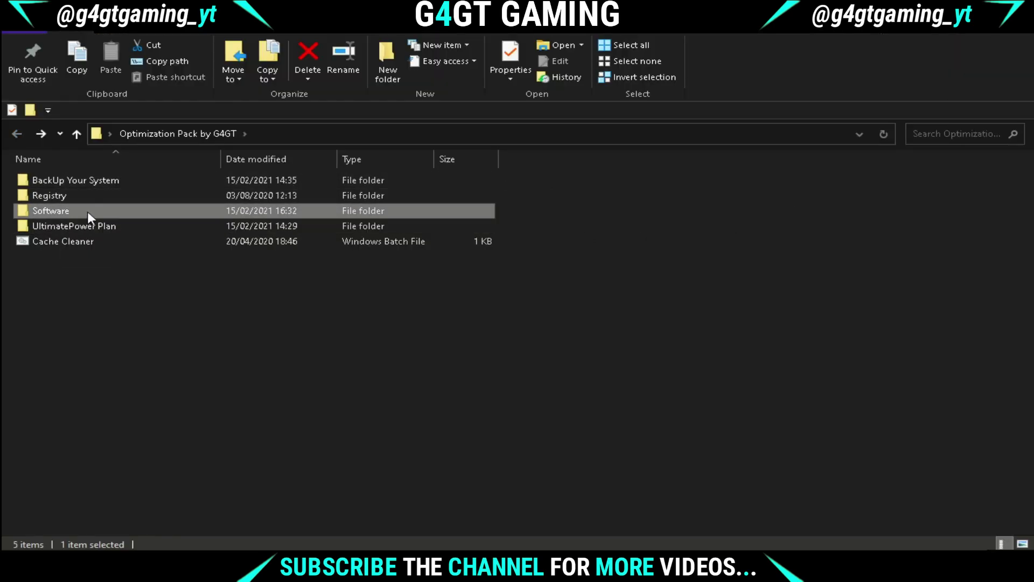
Launch UnparkCpu from the Software folder as administrator
double_click(88, 211)
right_click(58, 179)
left_click(106, 196)
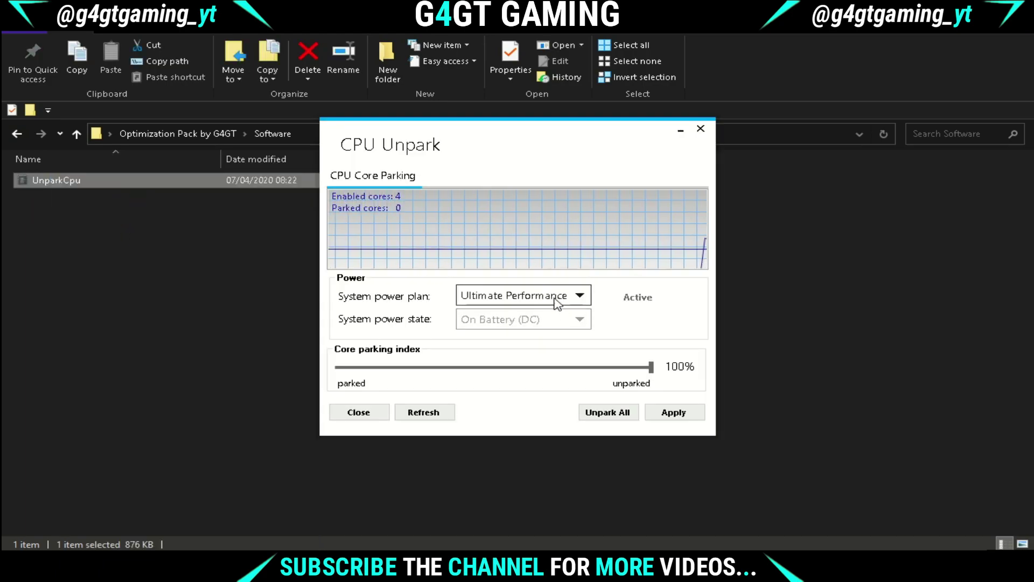
Apply 100% unparked cores under Ultimate Performance in CPU Unpark, then close it
left_click(527, 297)
left_click(529, 331)
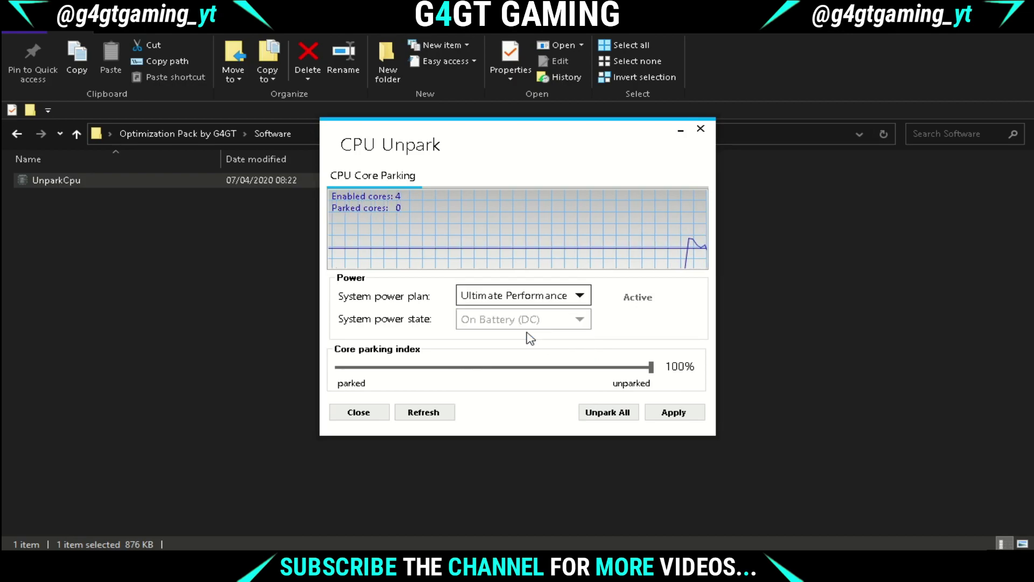
mouse_move(651, 367)
left_mouse_down()
mouse_move(575, 369)
mouse_move(653, 368)
left_mouse_up()
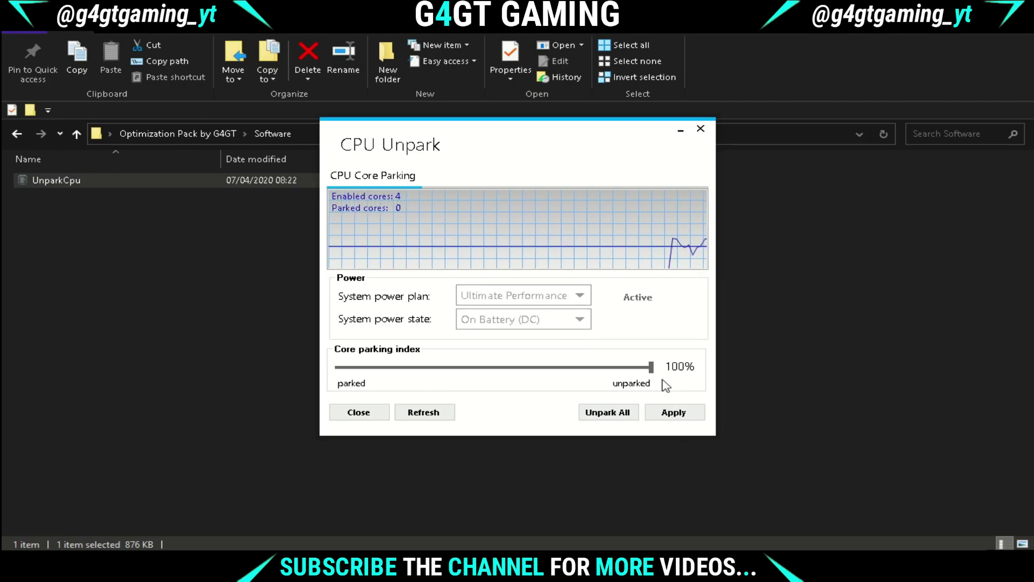
left_click(674, 412)
left_click(647, 318)
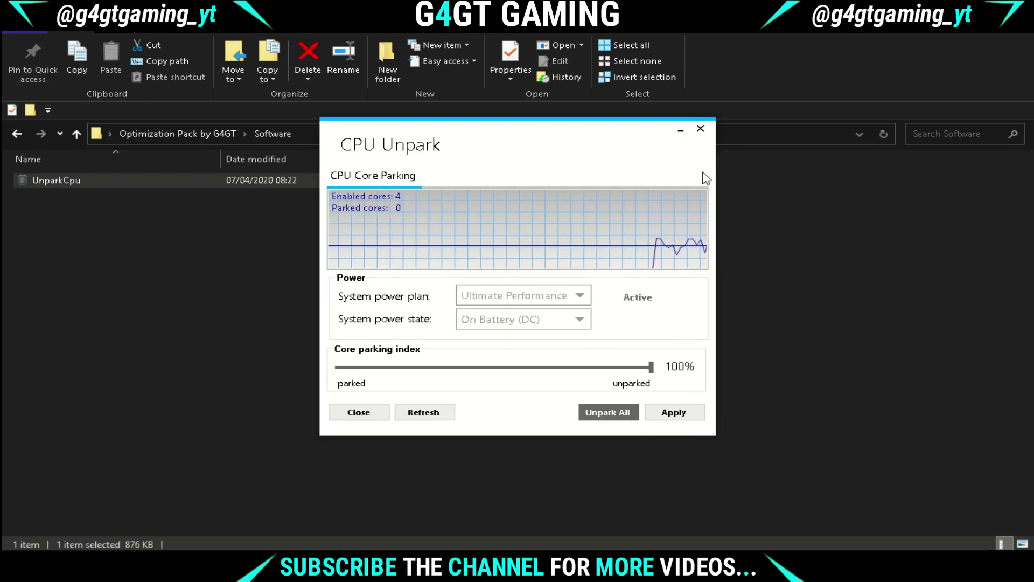
left_click(701, 128)
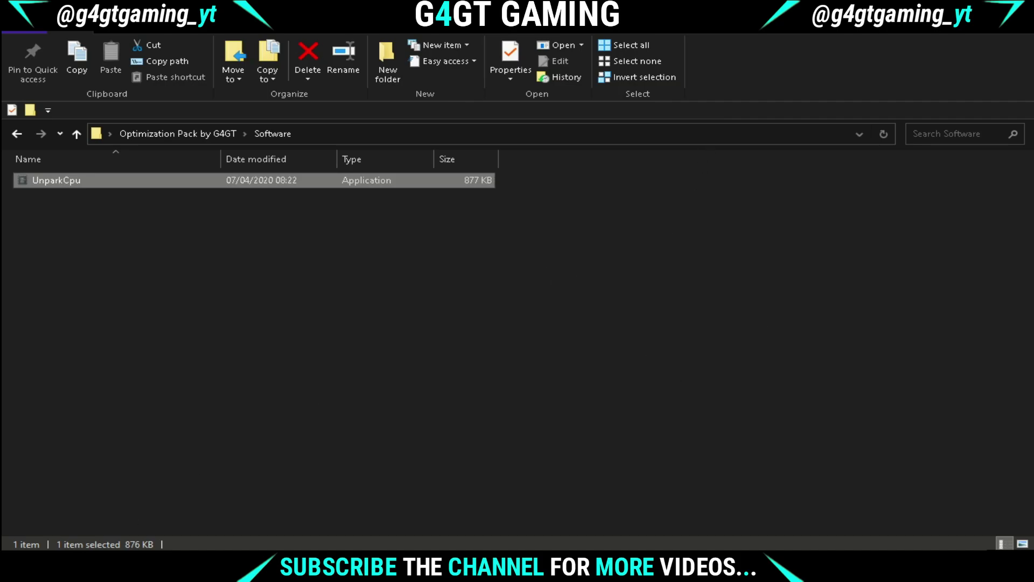
View the Start menu's Sleep, Shut down and Restart options, then dismiss the menu without restarting
key("super")
left_click(22, 535)
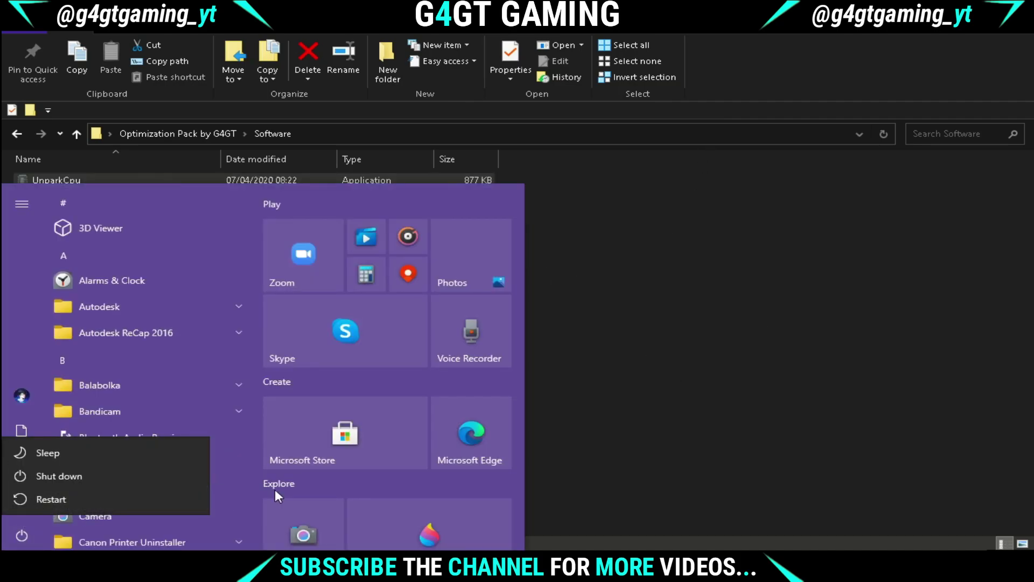
left_click(739, 344)
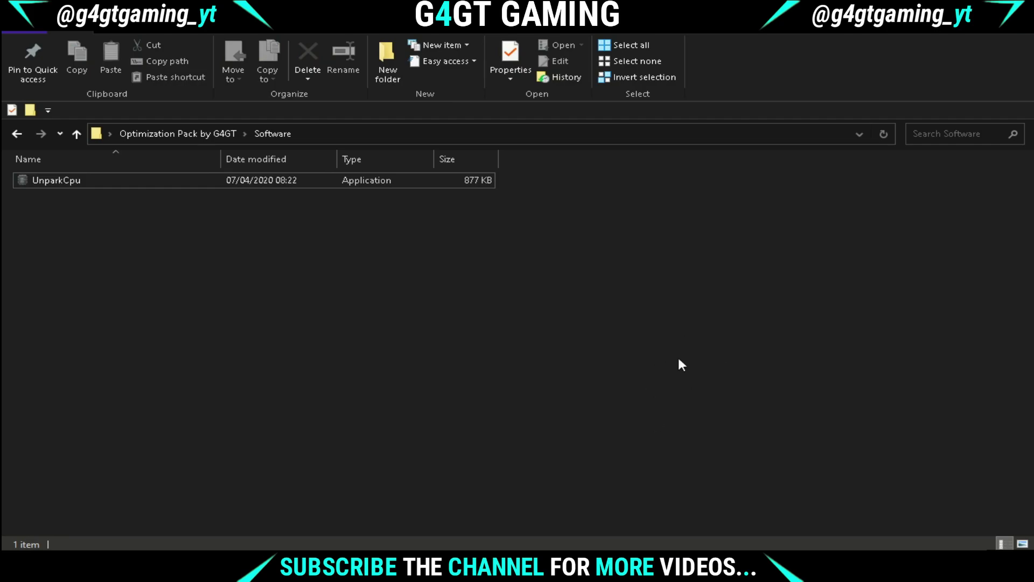